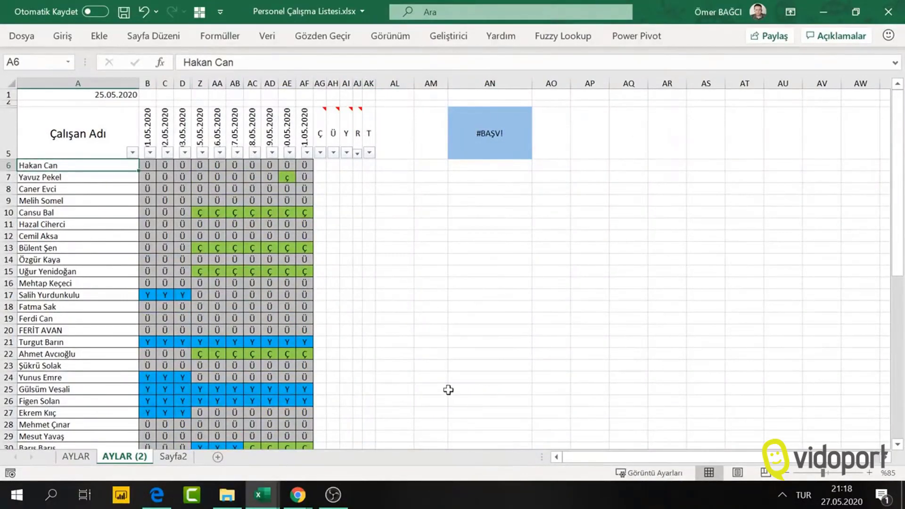
Step: Insert a blank column A and start an İNDİS formula in A6 over C6:AG6
right_click(47, 84)
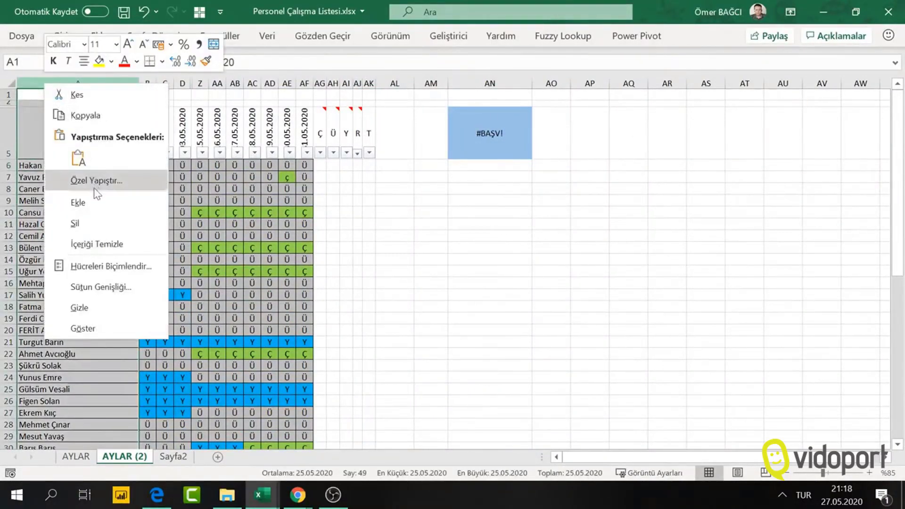
left_click(94, 202)
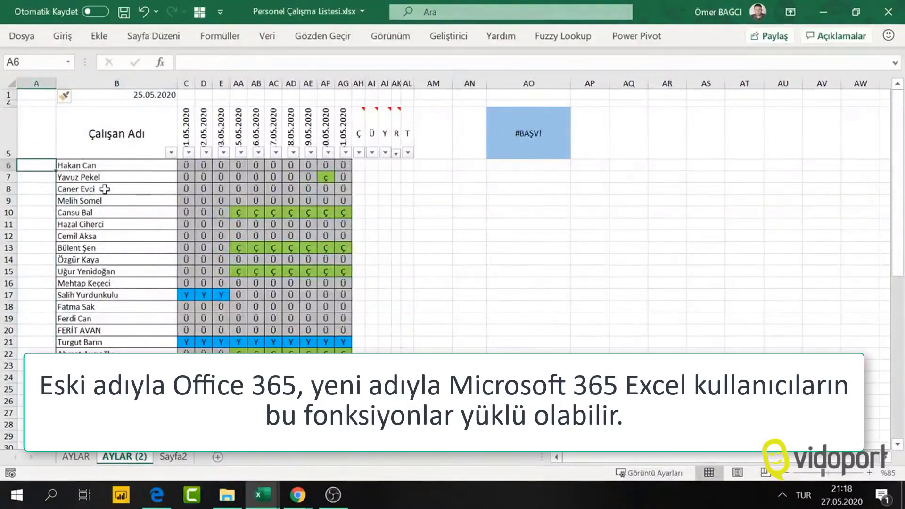
type("=")
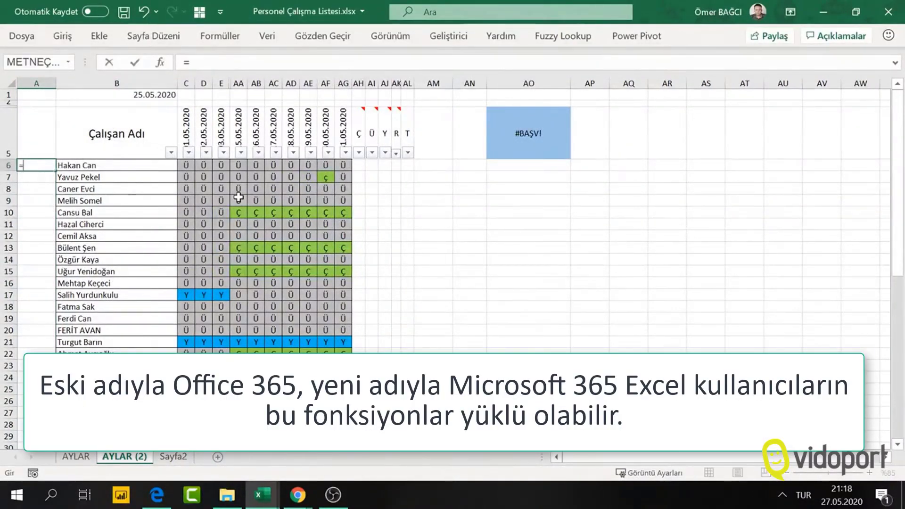
type("indi")
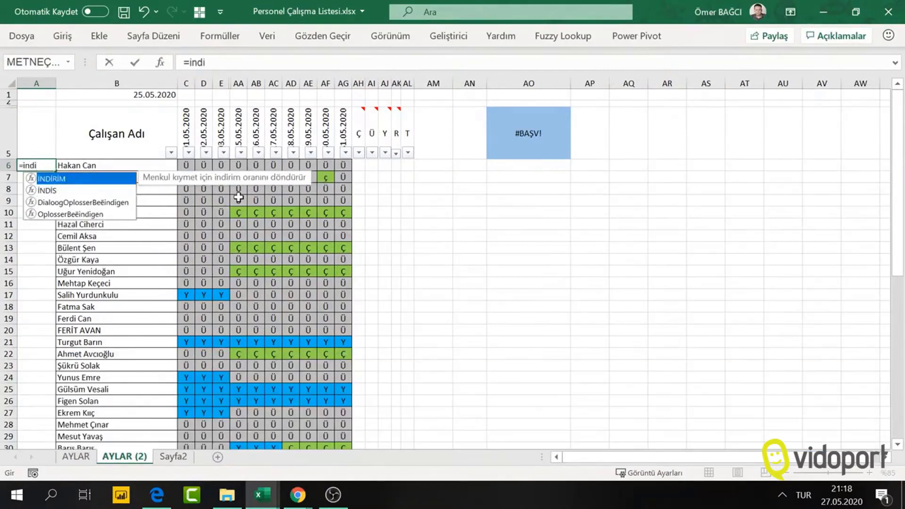
key("Tab")
key("BackSpace")
key("BackSpace")
key("BackSpace")
key("BackSpace")
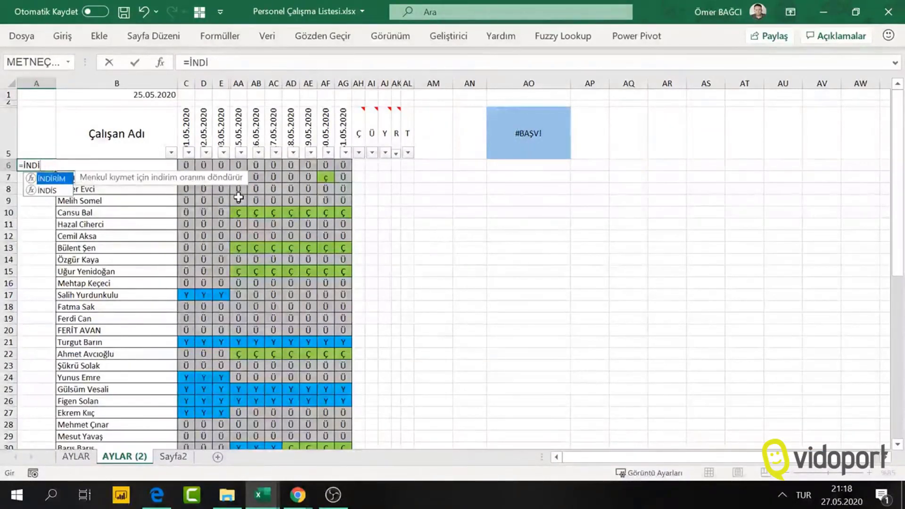
key("Down")
key("Tab")
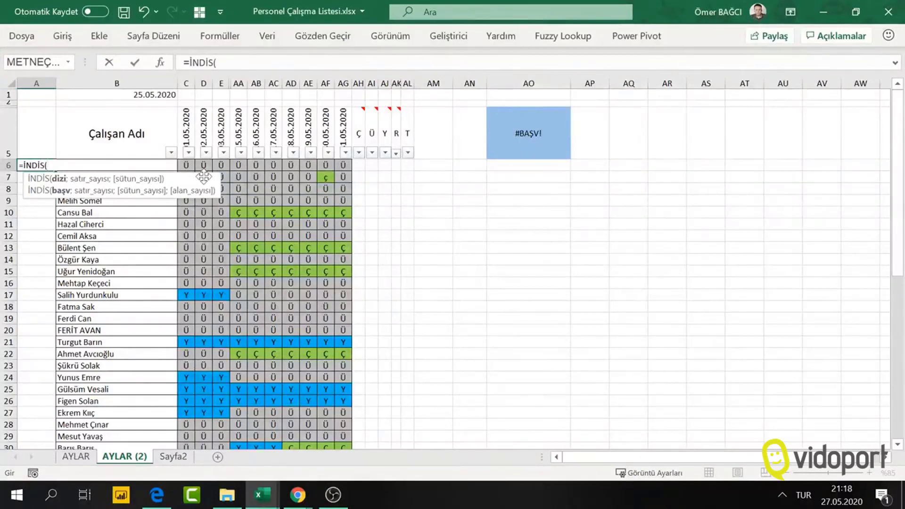
left_click_drag(182, 166, 341, 166)
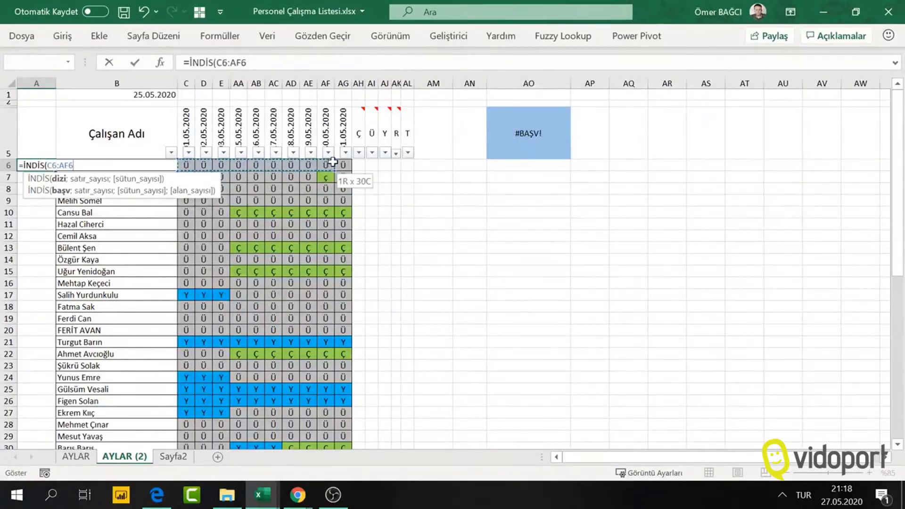
Step: Complete it with KAÇINCI($B$1;$C$5:$AG$5;0) and fill the formula down the name list
type(";")
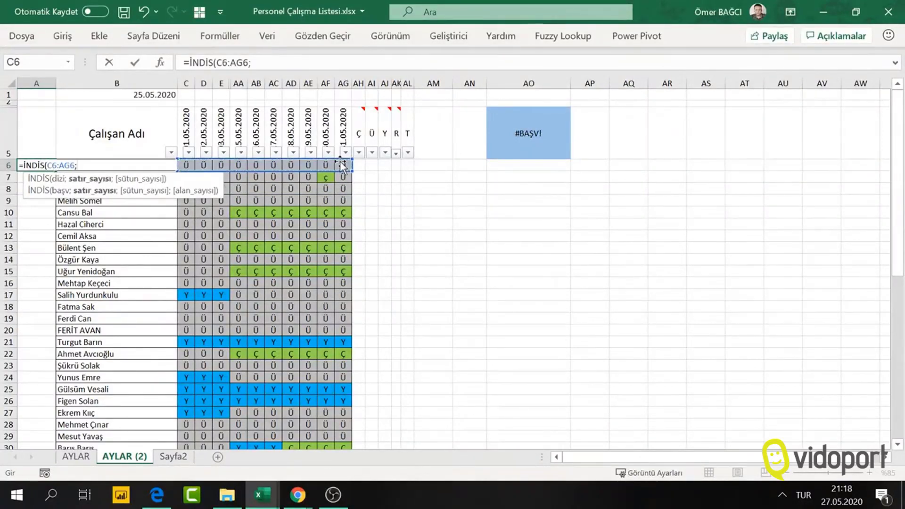
type("kaç")
key("Tab")
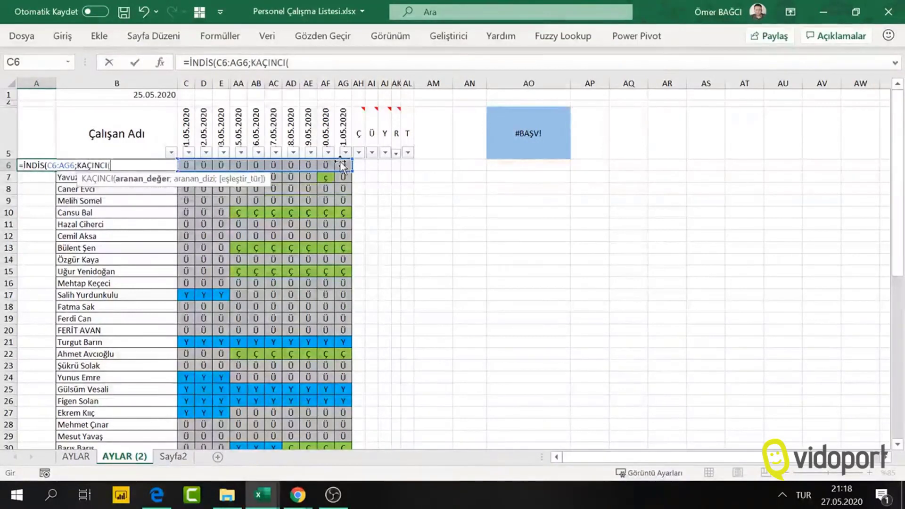
left_click(165, 96)
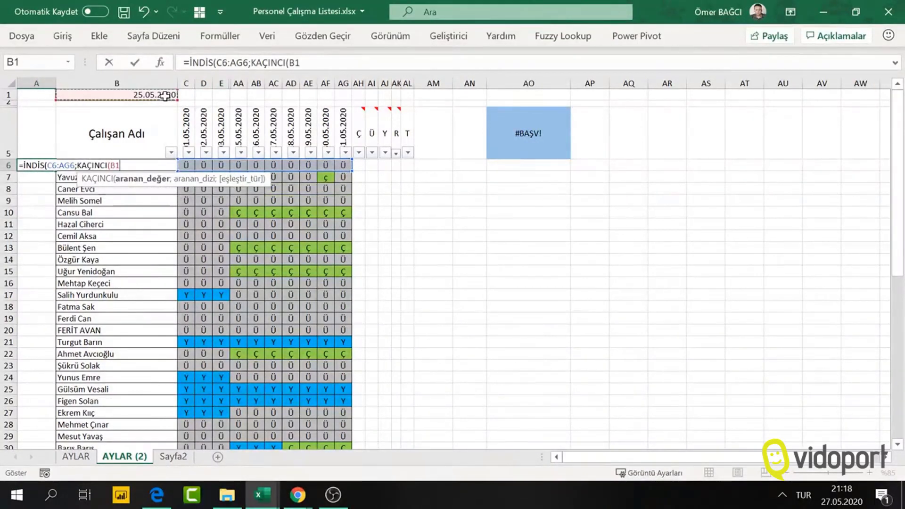
key("F4")
type("$B$1;")
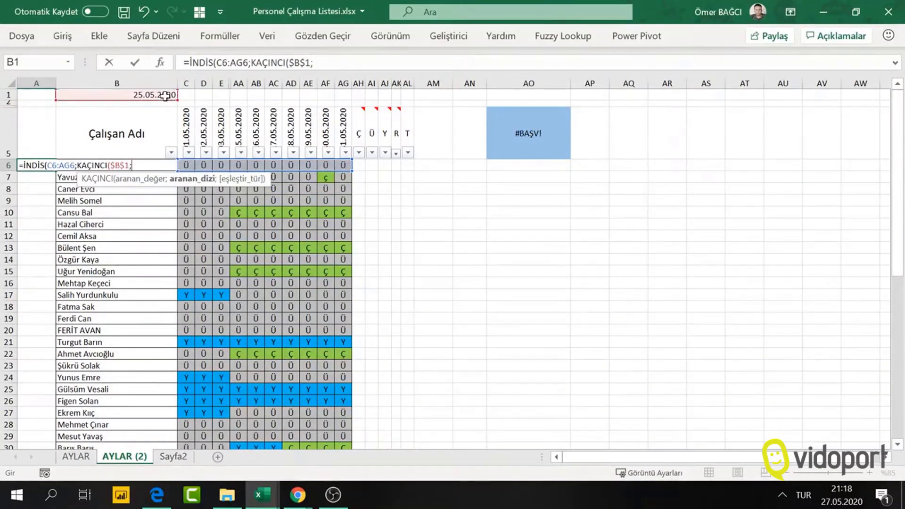
left_click_drag(186, 122, 336, 122)
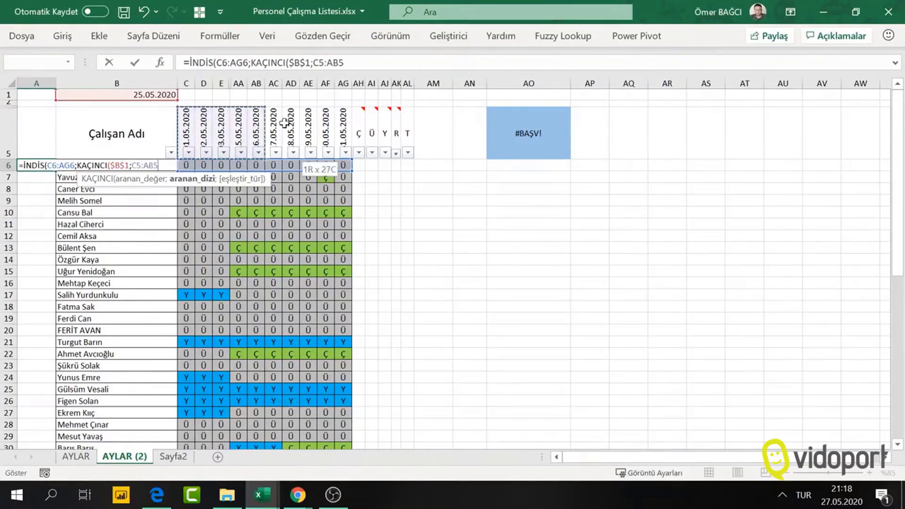
key("F4")
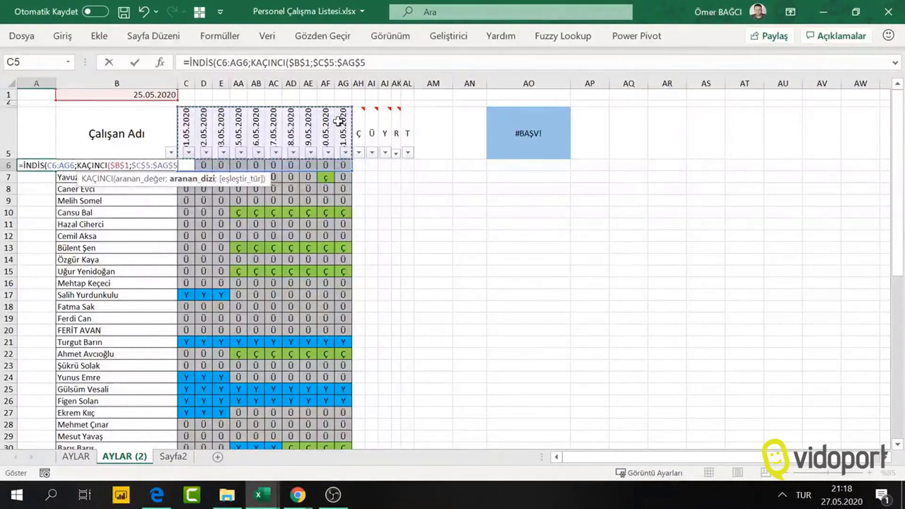
type(";0")
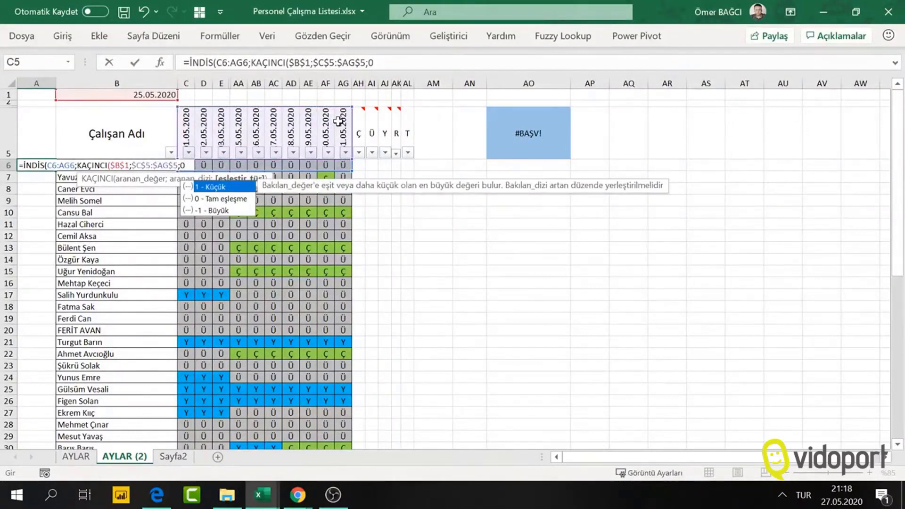
type(")")
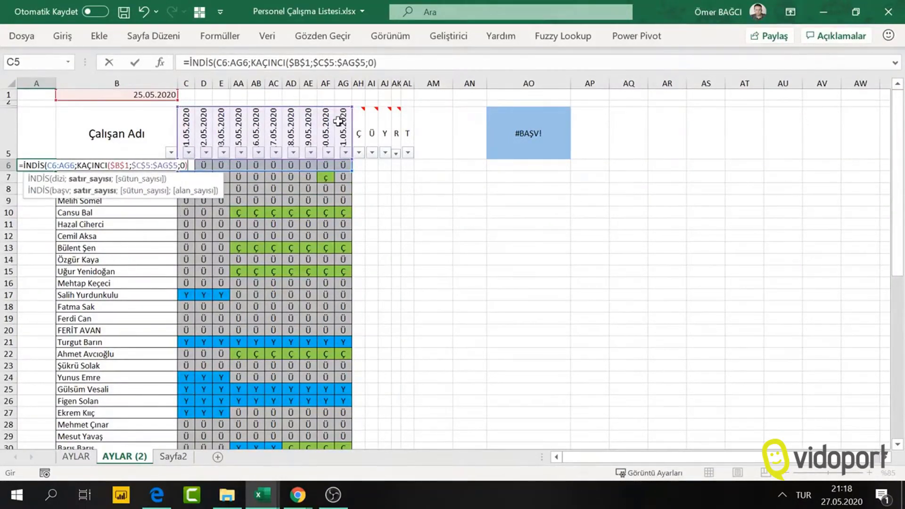
type(")")
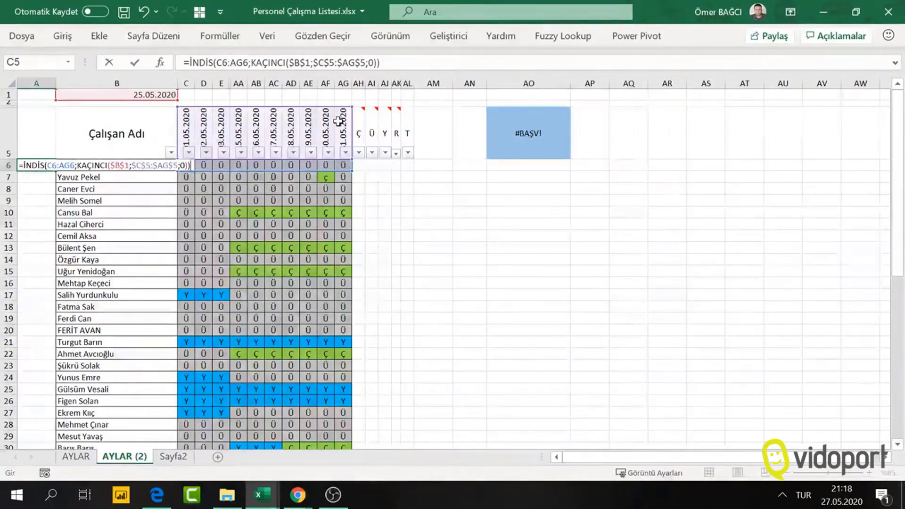
key("Return")
key("Up")
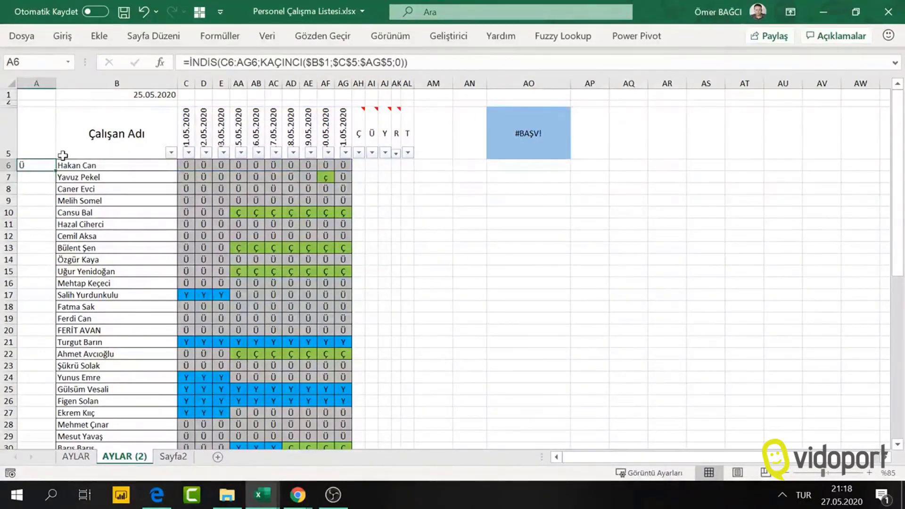
double_click(55, 171)
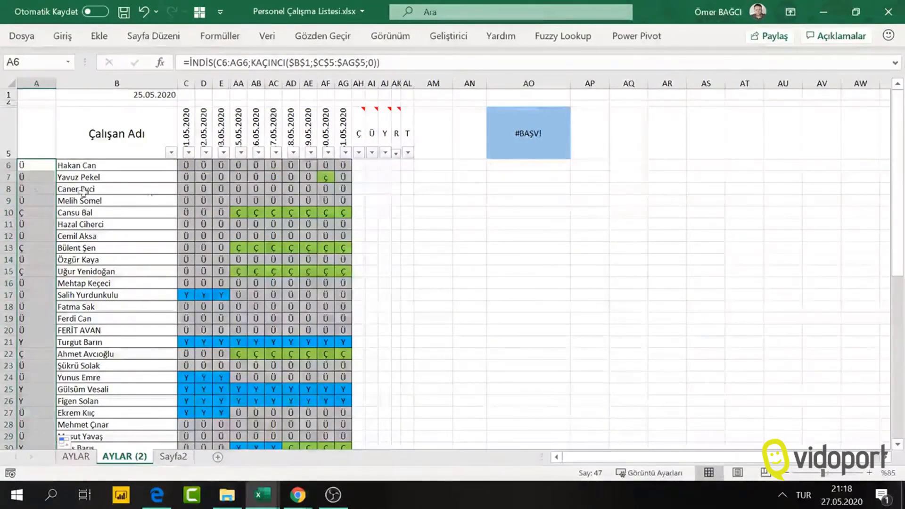
Step: Enter =FİLTRE(B6:B52;A6:A52="ç") in AO6 so matching names spill down column AO
left_click(523, 165)
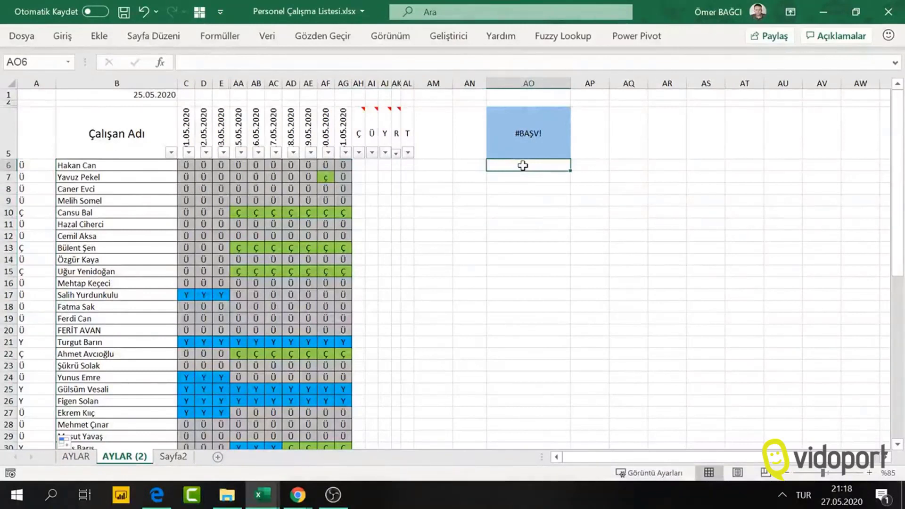
type("=")
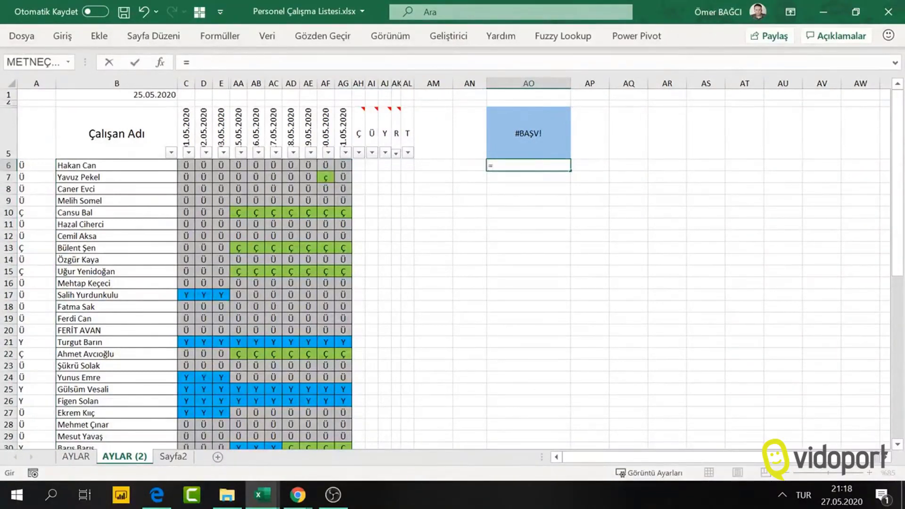
type("fil")
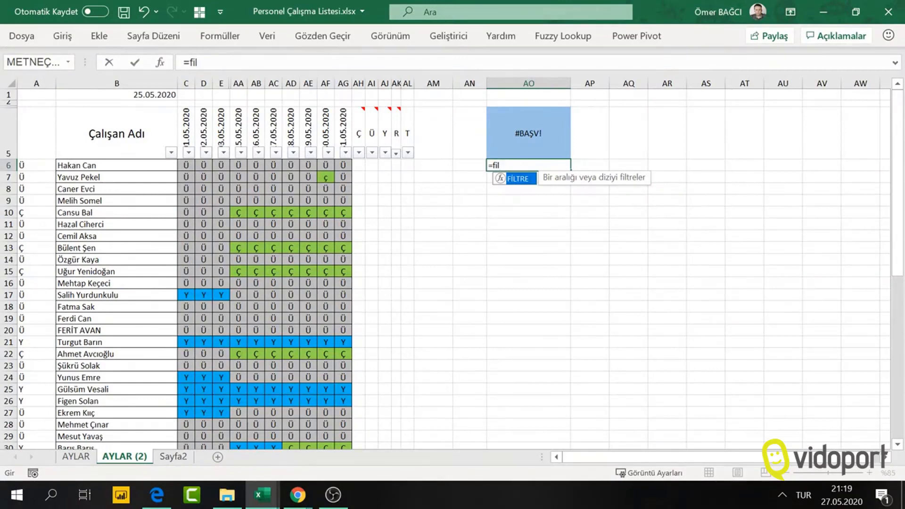
key("Tab")
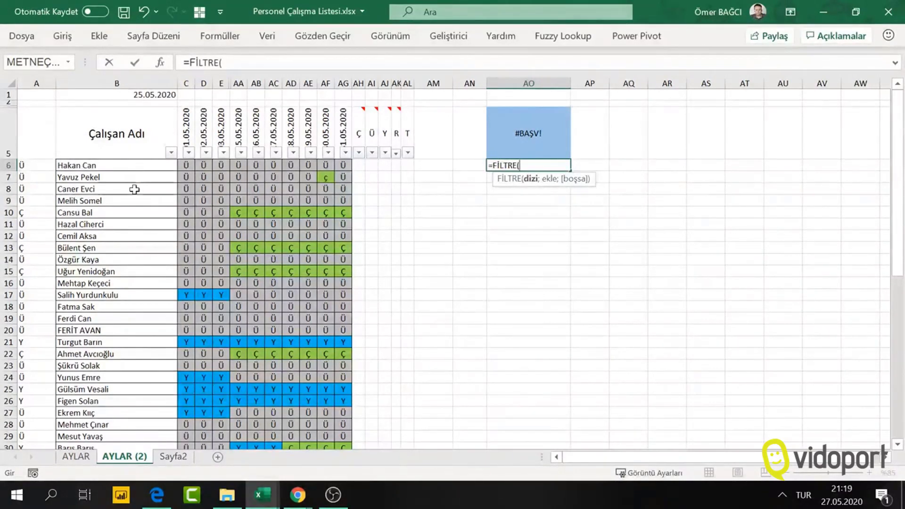
left_click_drag(115, 165, 121, 473)
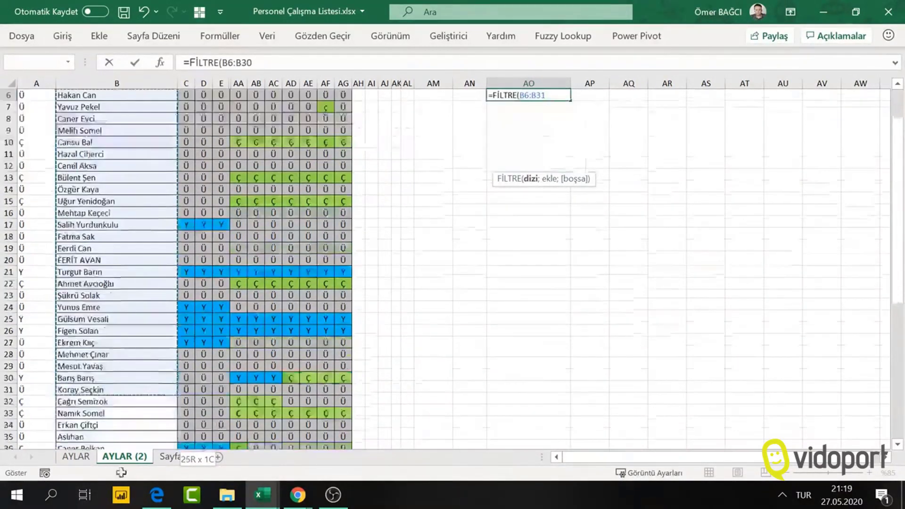
mouse_move(121, 472)
left_mouse_down()
mouse_move(128, 432)
mouse_move(148, 417)
left_mouse_up()
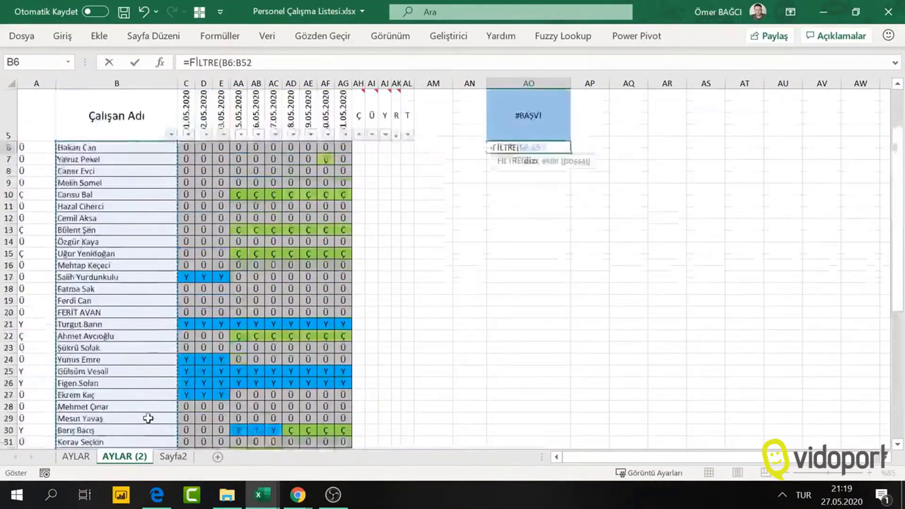
type(";")
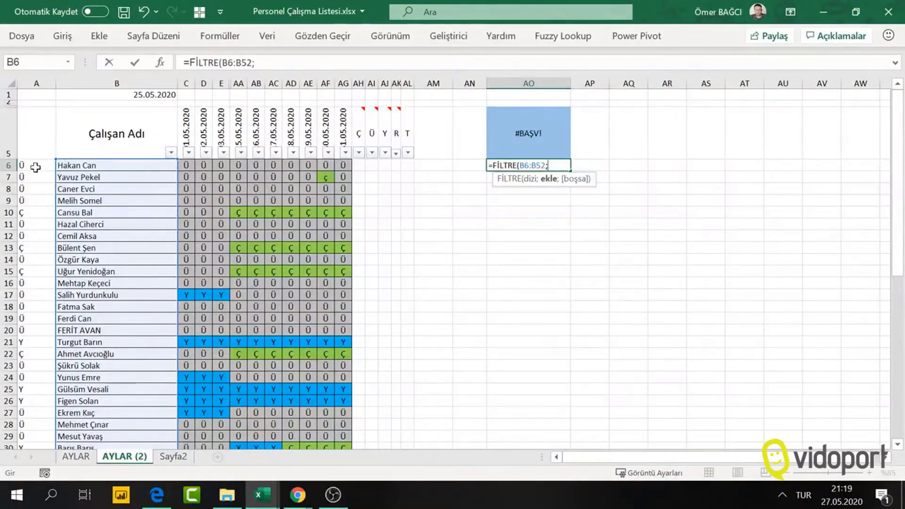
mouse_move(36, 166)
left_mouse_down()
mouse_move(39, 304)
mouse_move(25, 479)
left_mouse_up()
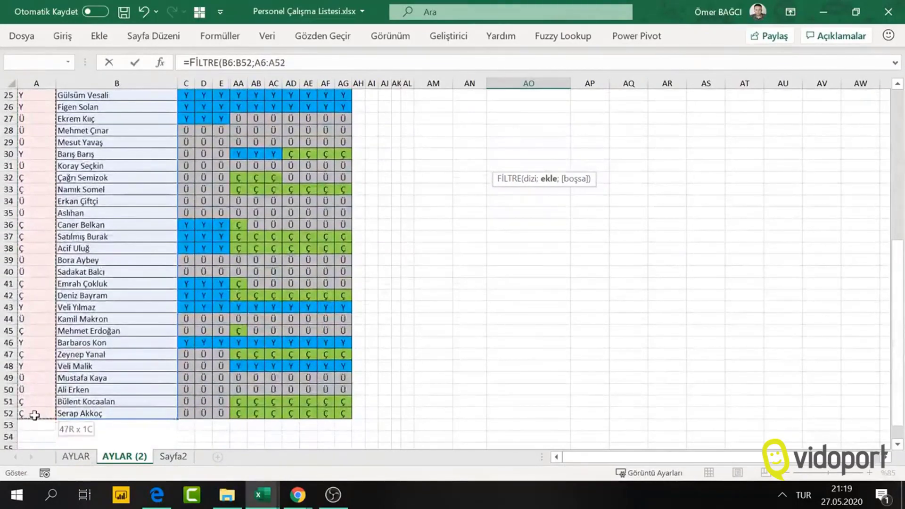
left_click_drag(25, 480, 36, 417)
scroll(89, 431, "up", 8)
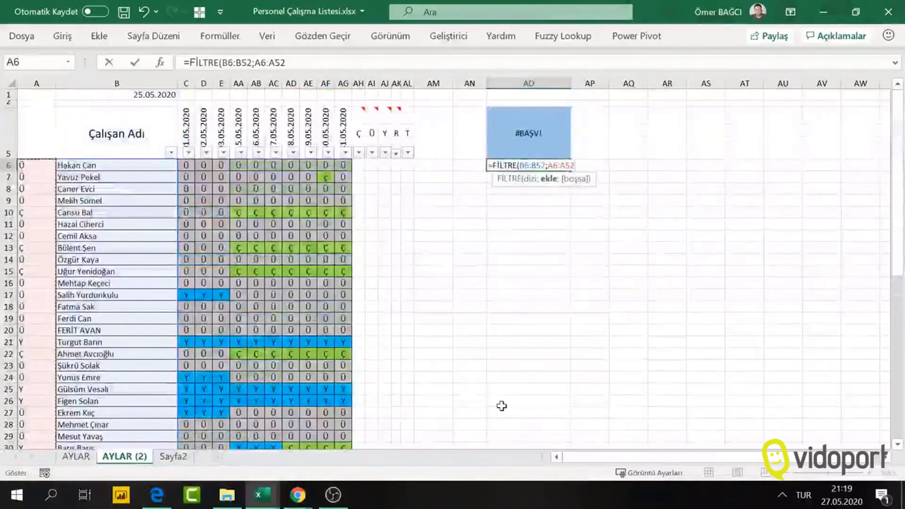
type("=\"ç\"")
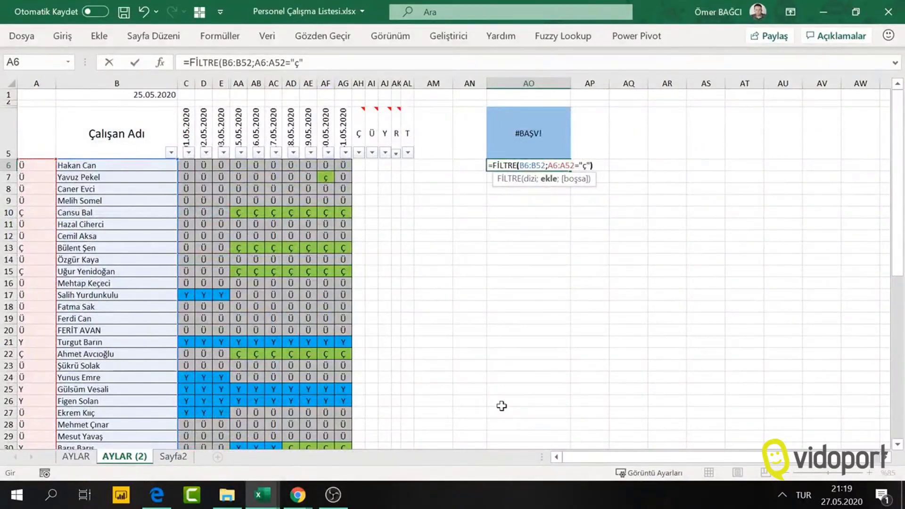
type(")")
key("Return")
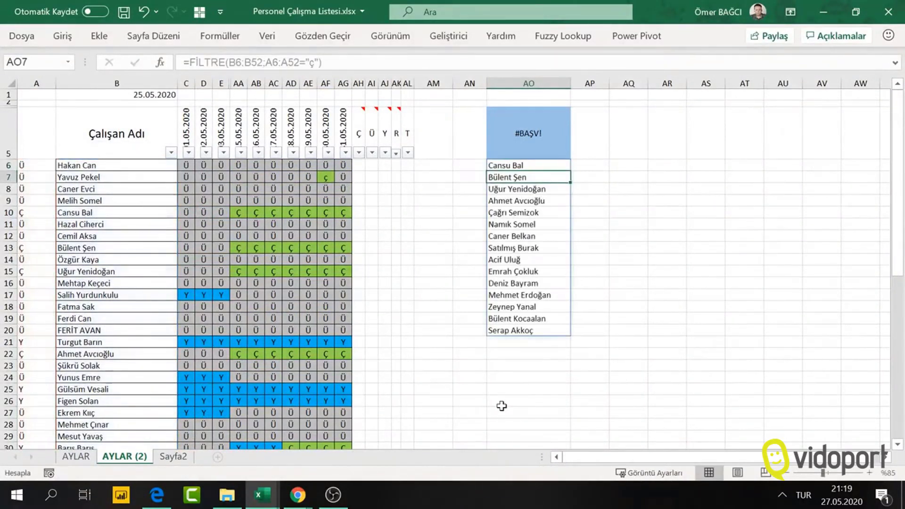
Step: Check the AO6 and AO5 header formulas, then begin a SIRALI formula in AN6
key("Up")
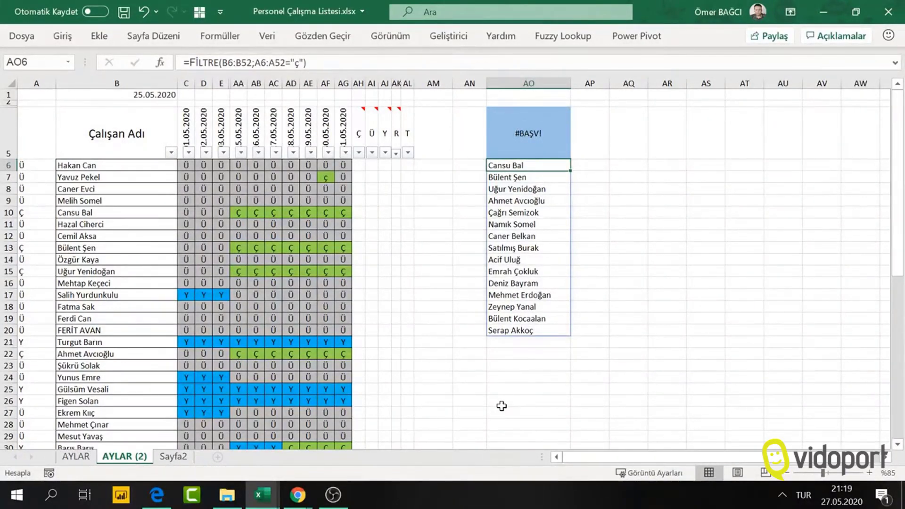
key("Up")
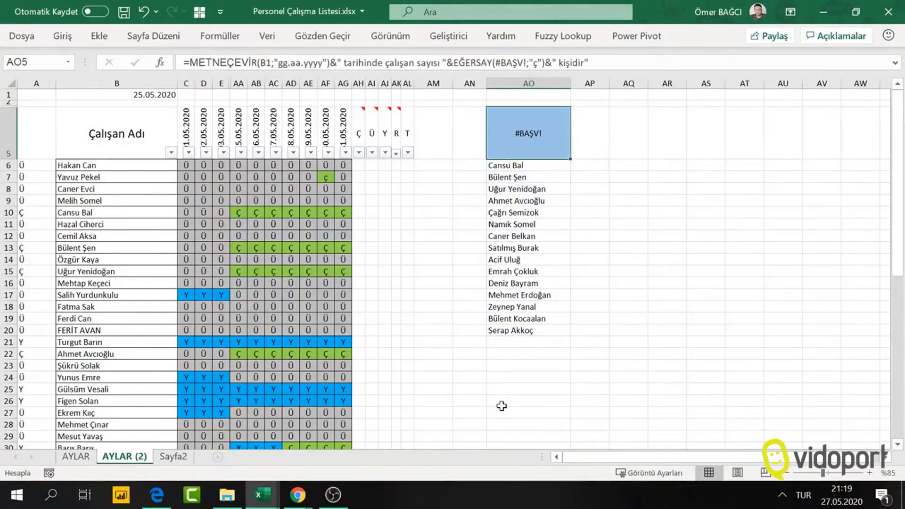
key("Down")
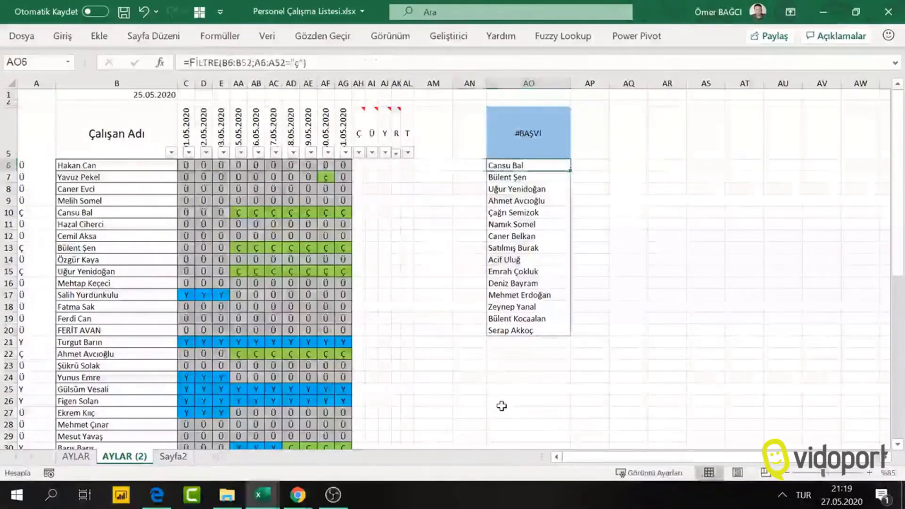
key("Up")
key("Left")
key("Right")
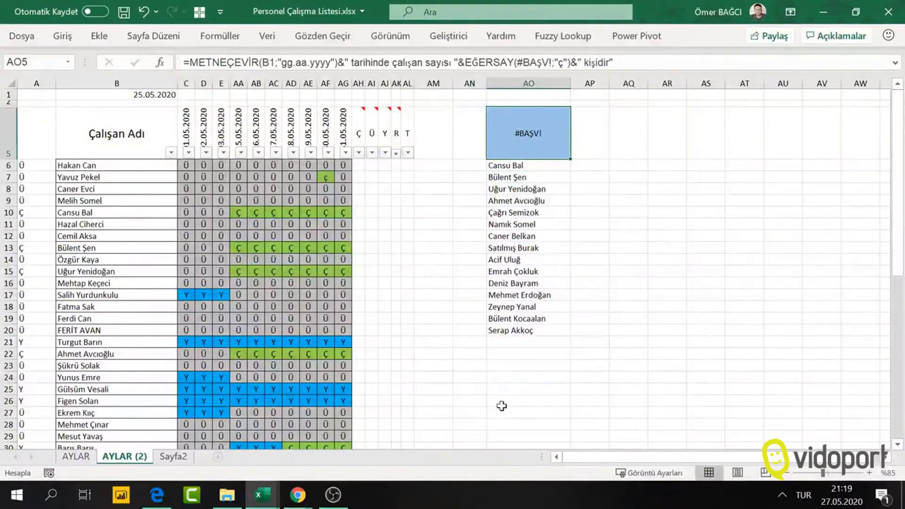
key("Down")
key("Left")
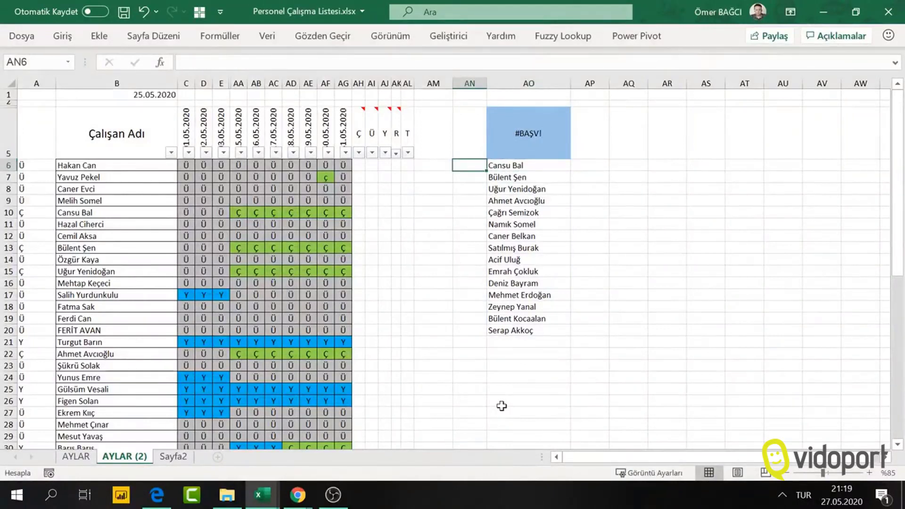
type("=s")
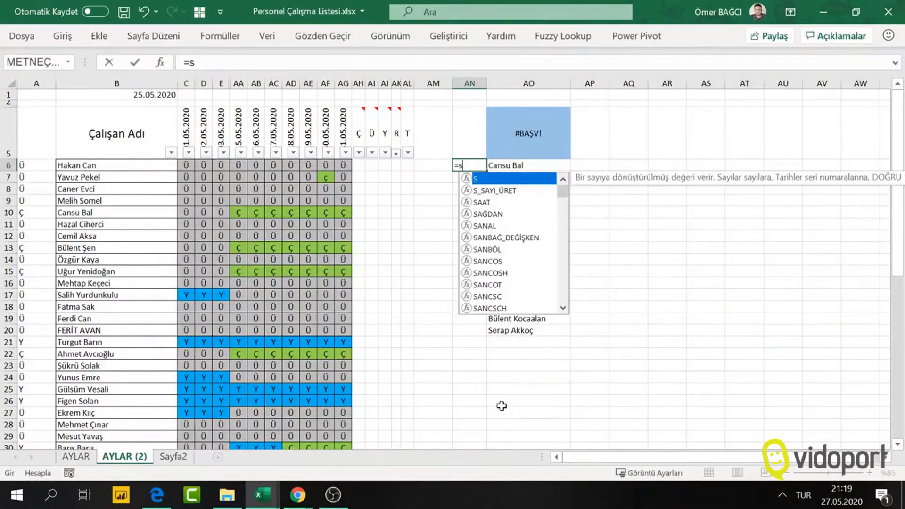
type("ır")
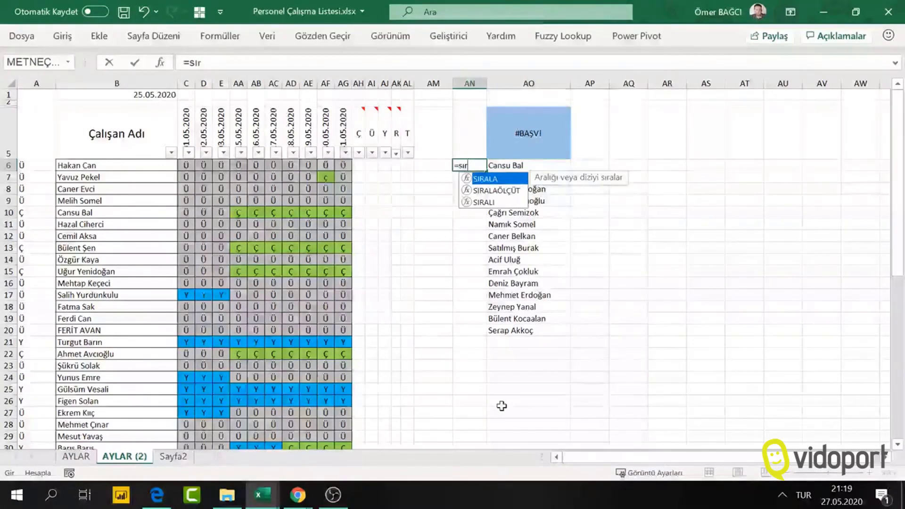
Step: Complete =SIRALI(EĞERSAY(A:A;"ç")) in AN6 so numbers 1–15 spill beside the names
key("Down")
key("Down")
key("Tab")
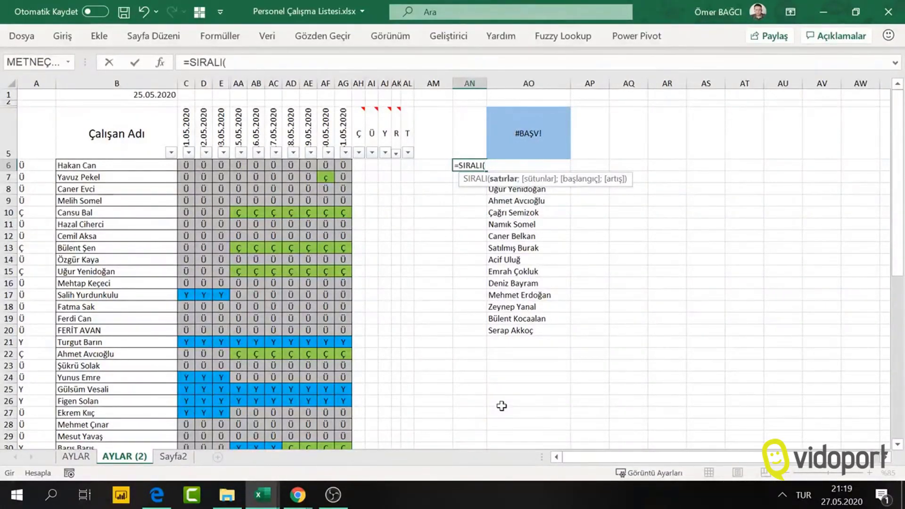
type("bağ")
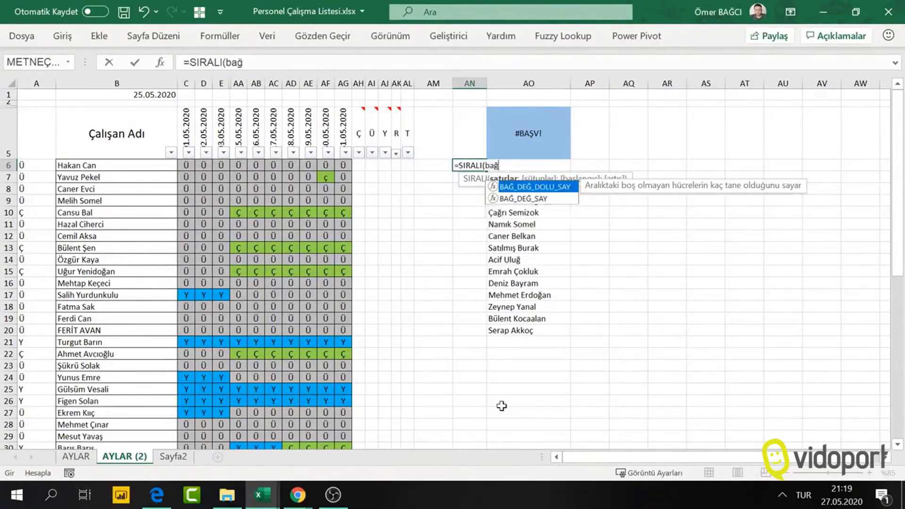
key("BackSpace")
key("BackSpace")
key("BackSpace")
type("eğer")
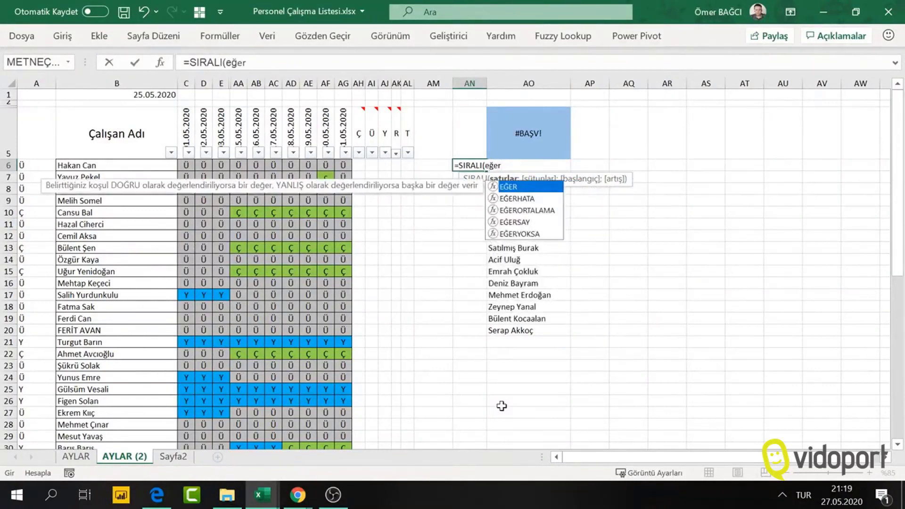
key("Down")
key("Down")
key("Down")
key("Tab")
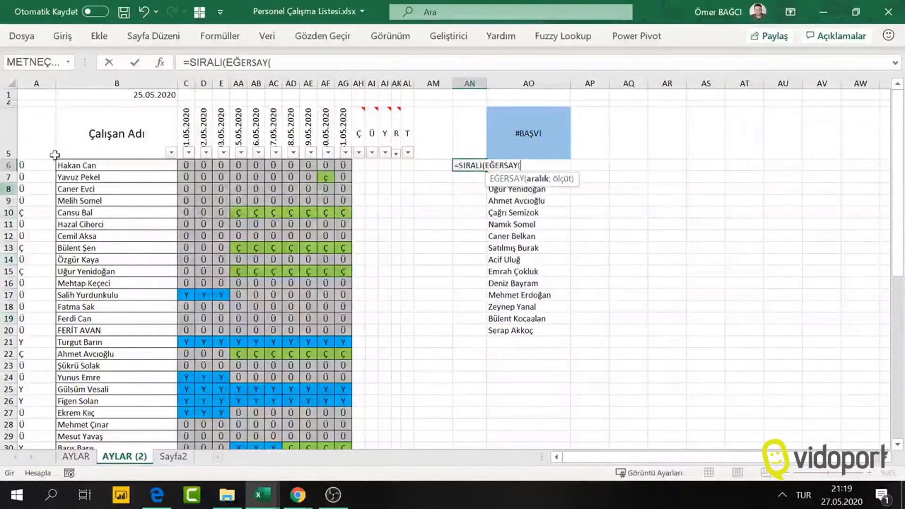
left_click(38, 83)
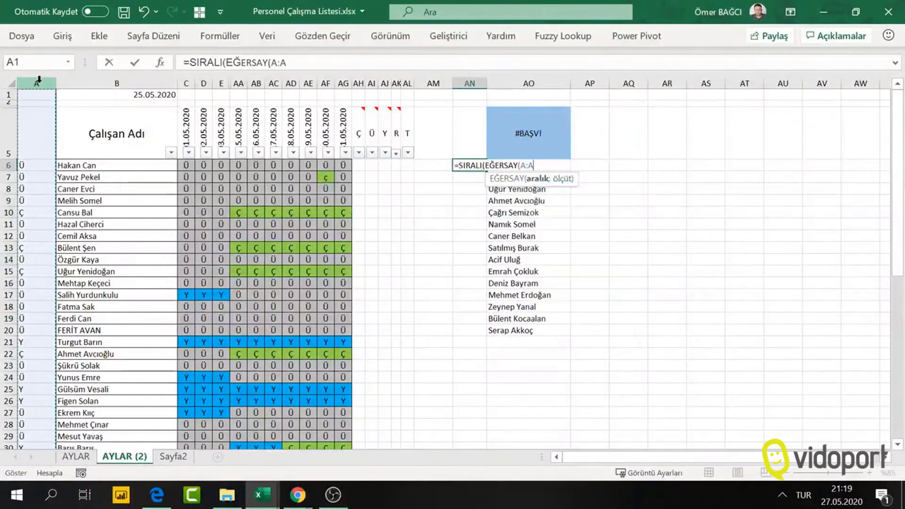
type(";\"ç\"")
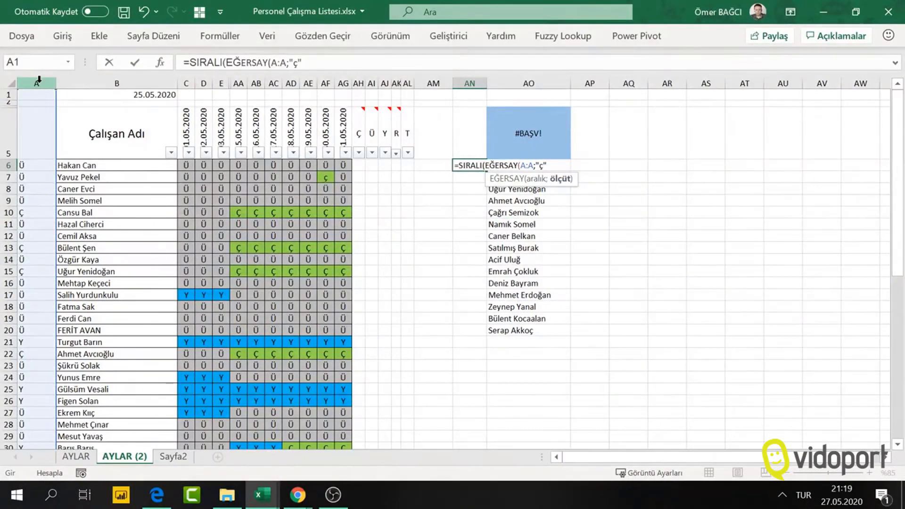
type(")")
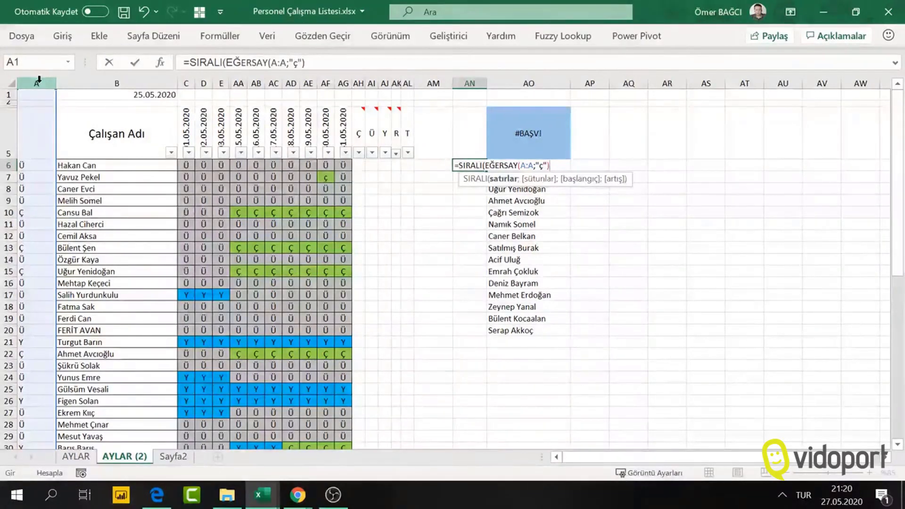
key("Return")
key("Return")
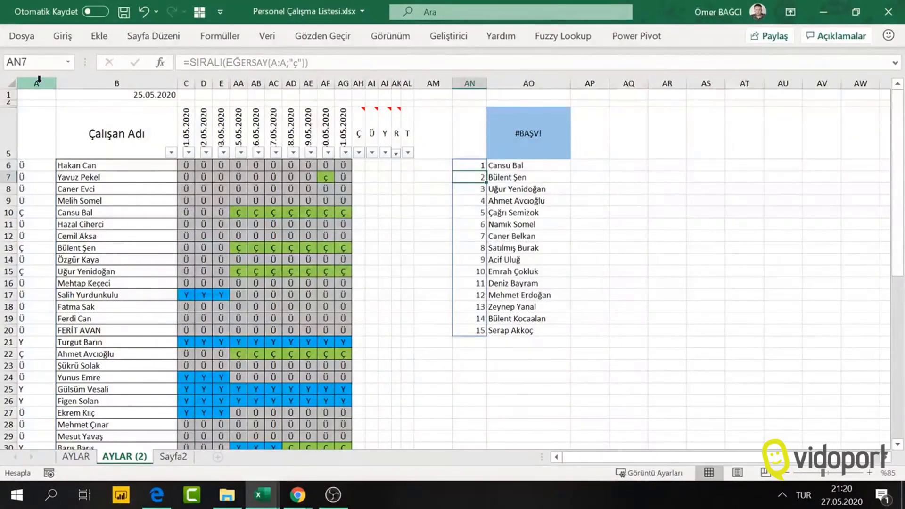
key("Up")
key("Down")
key("Down")
key("Down")
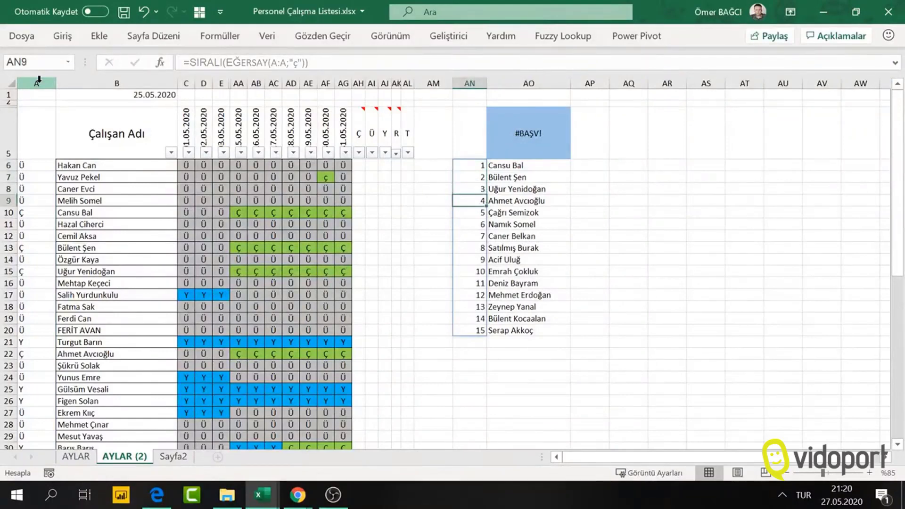
key("Down")
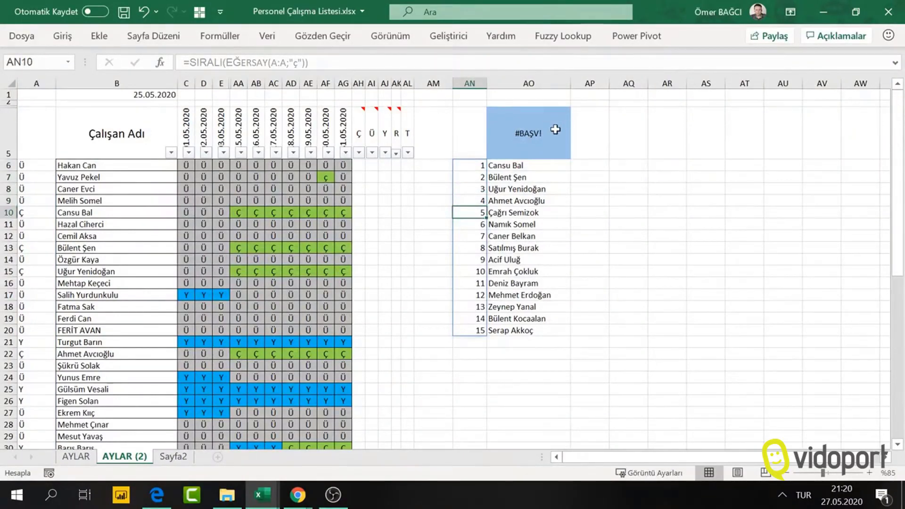
Step: Replace #BAŞV! with A:A in the AO5 header's EĞERSAY and add the missing semicolon
left_click(552, 127)
double_click(508, 62)
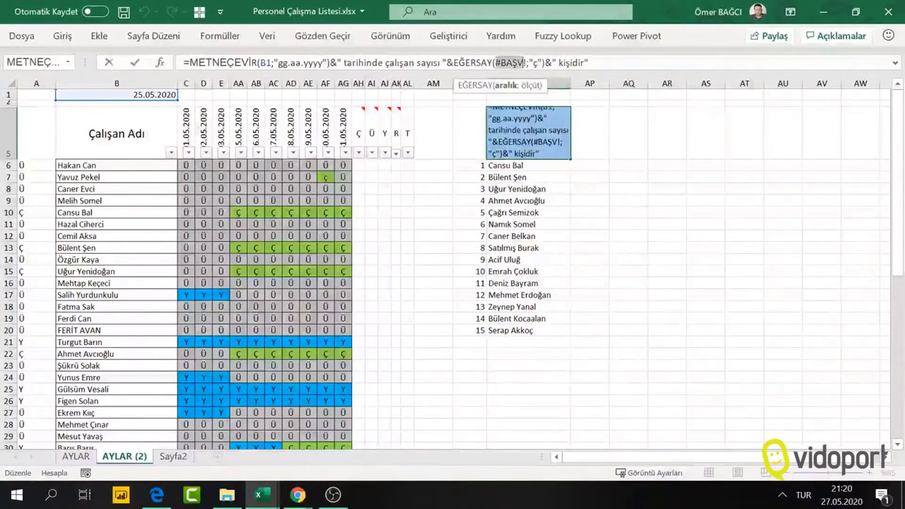
left_click(526, 62)
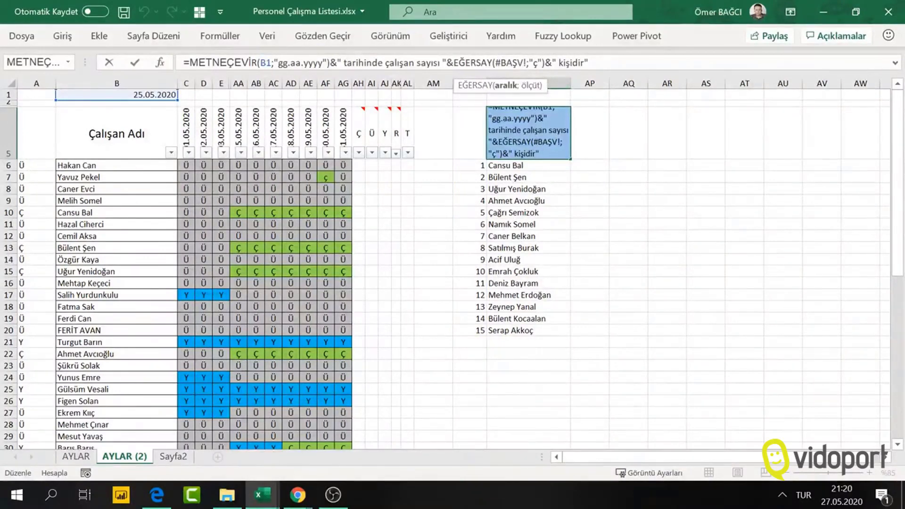
left_click_drag(527, 62, 492, 62)
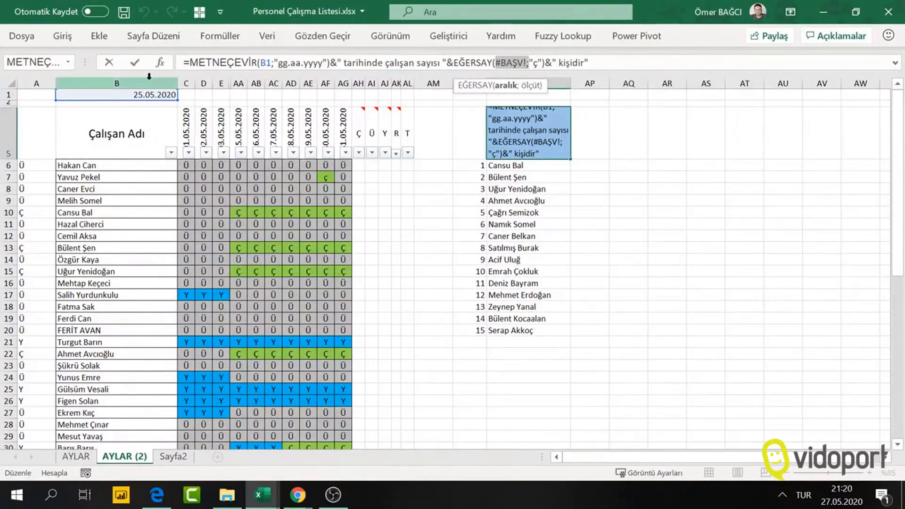
left_click(49, 82)
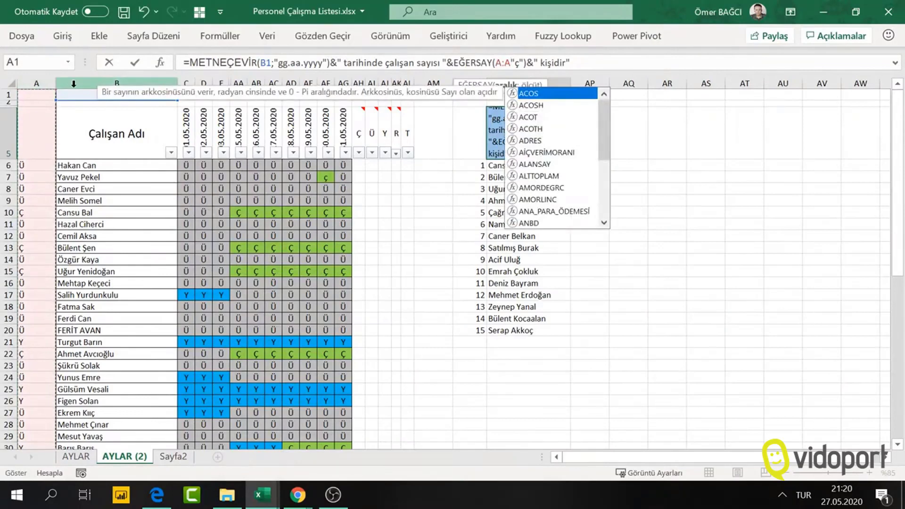
key("Return")
key("Return")
left_click(510, 62)
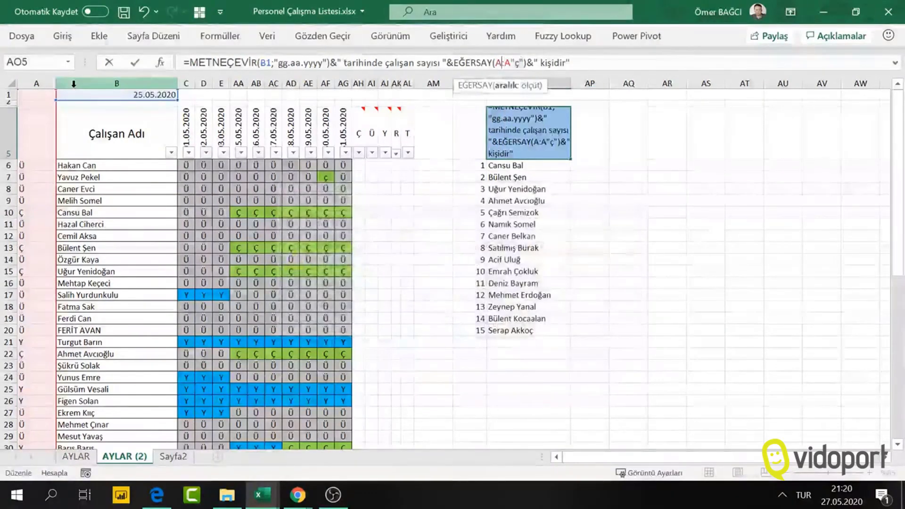
type(";")
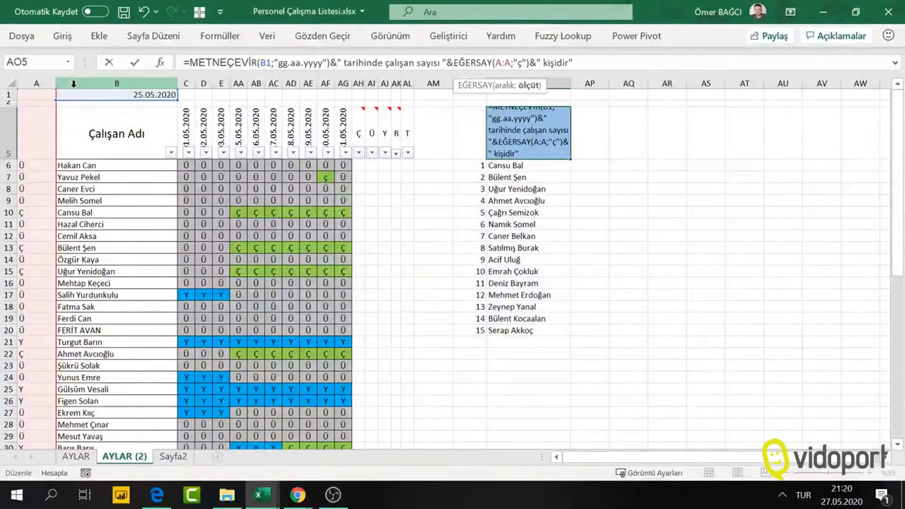
key("Return")
key("Up")
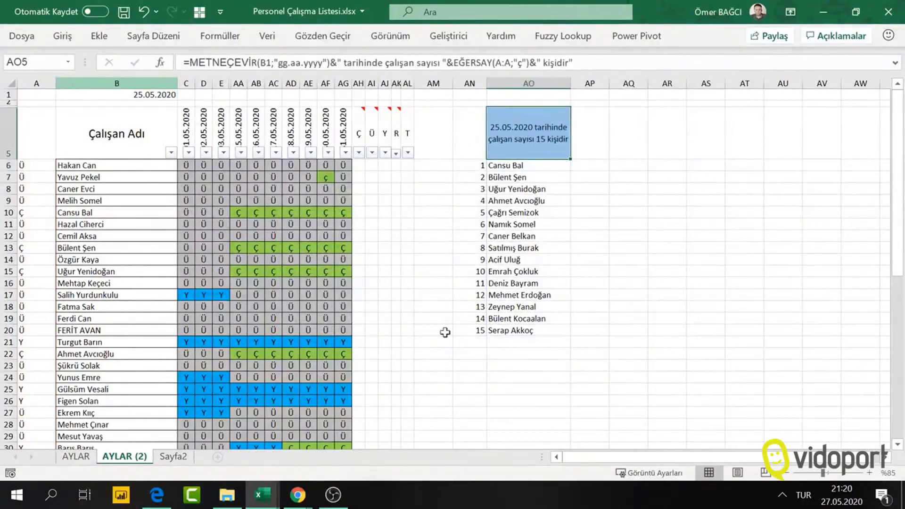
left_click(142, 93)
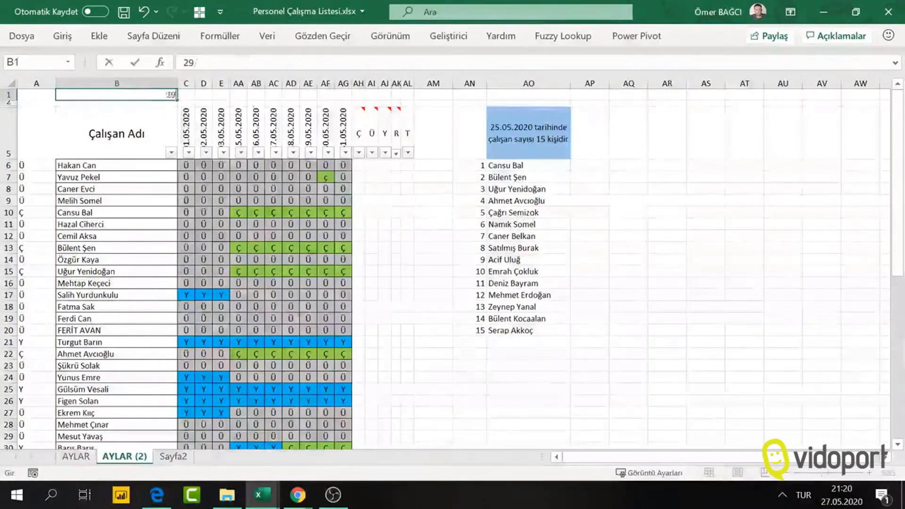
Step: Change the B1 date to 29.05.2020, then to 30.05.2020
type("29/5")
key("Return")
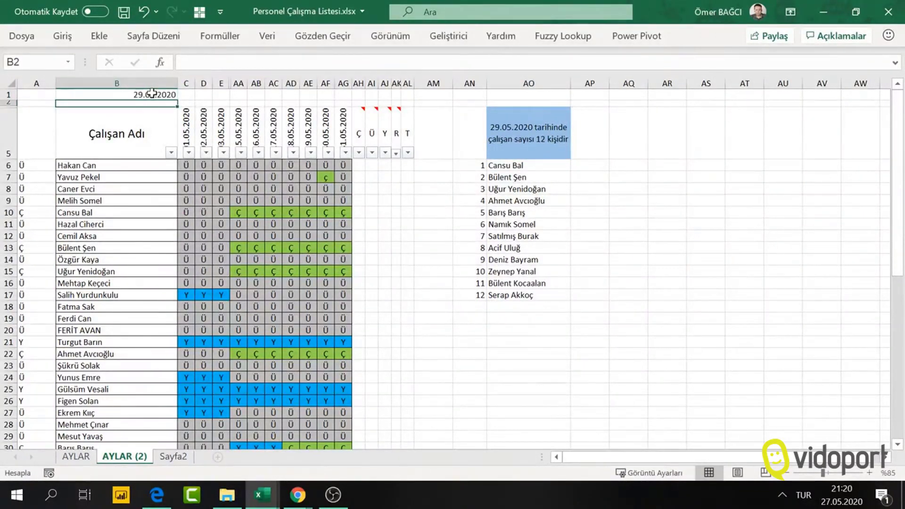
left_click(152, 93)
type("3")
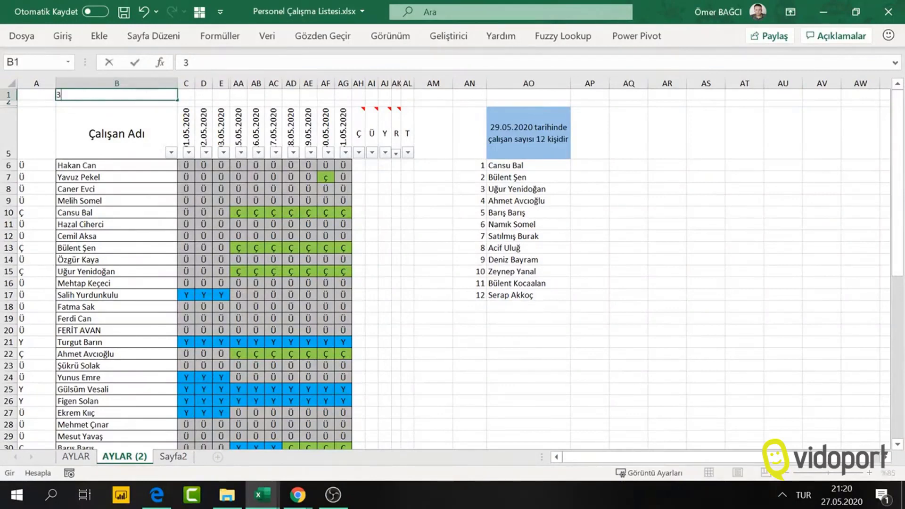
type("0/5")
key("Return")
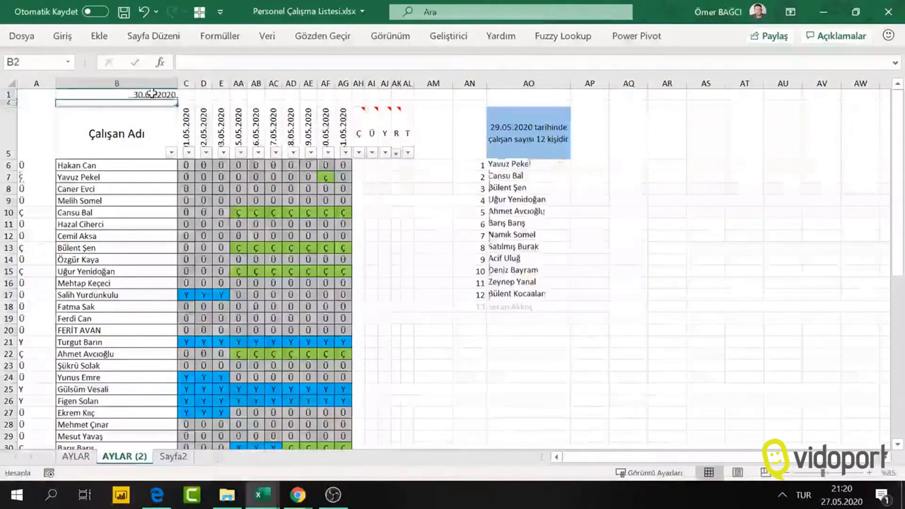
Step: Inspect the updated name list and the FİLTRE formula in AO6
left_click(528, 331)
left_click(522, 248)
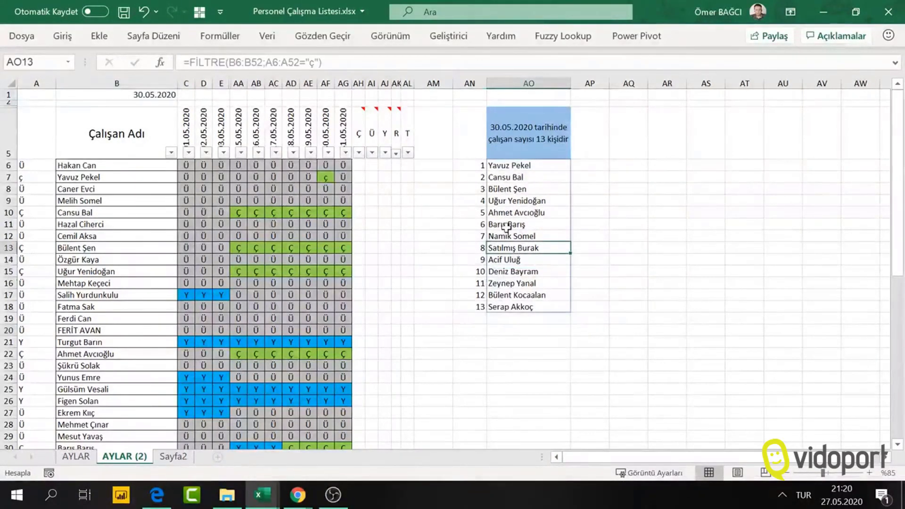
left_click(510, 167)
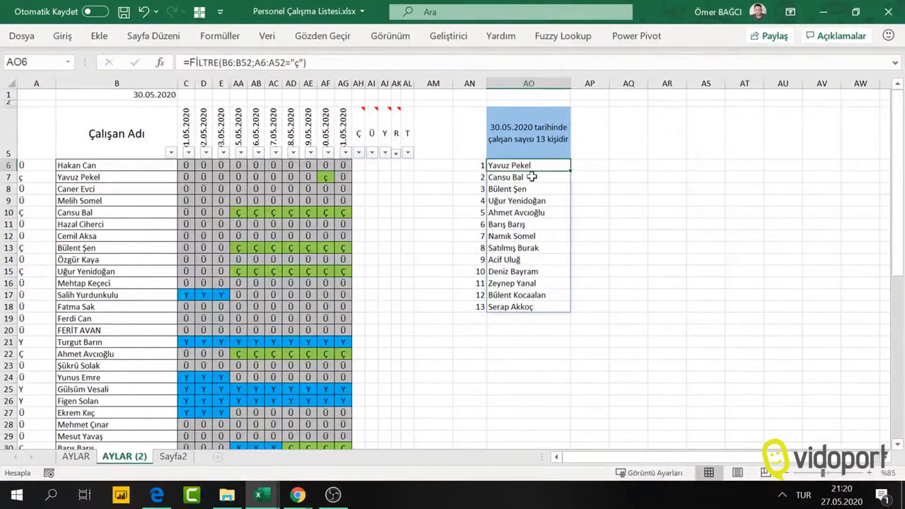
left_click(523, 200)
left_click(481, 248)
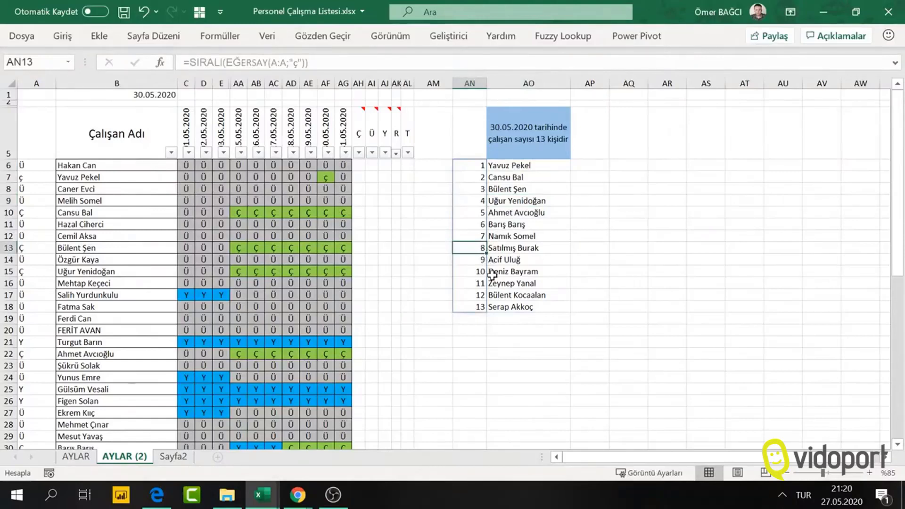
left_click(518, 273)
left_click(470, 281)
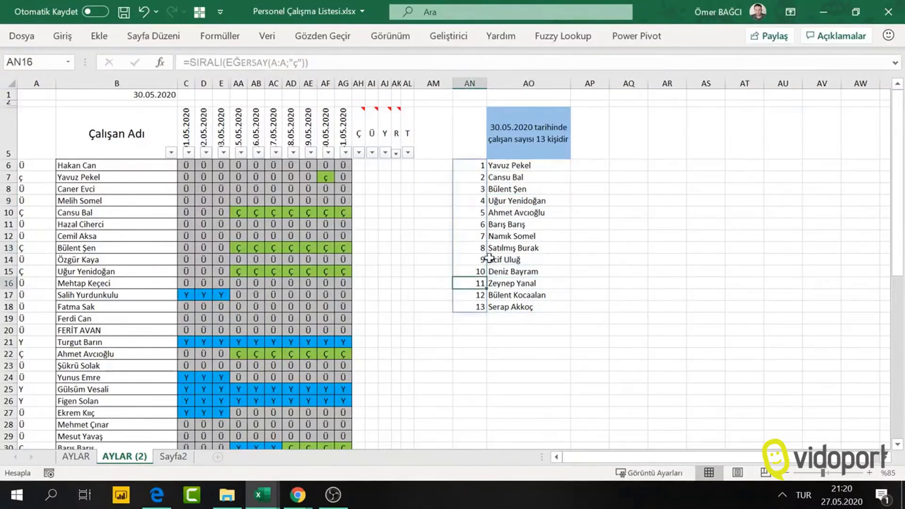
left_click(493, 169)
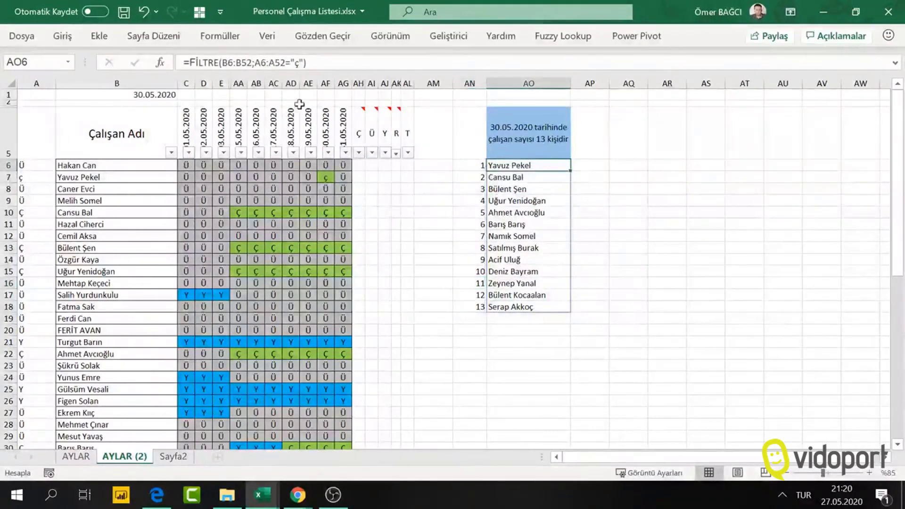
left_click(475, 165)
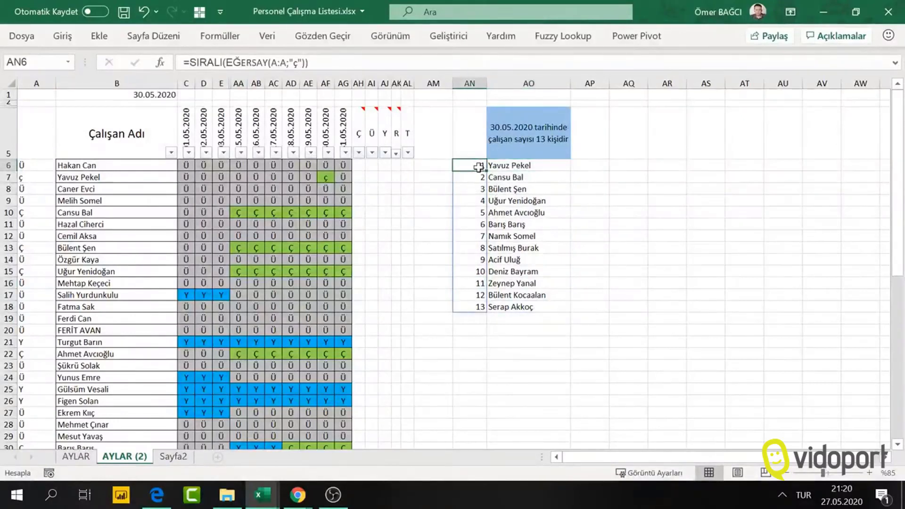
left_click(548, 186)
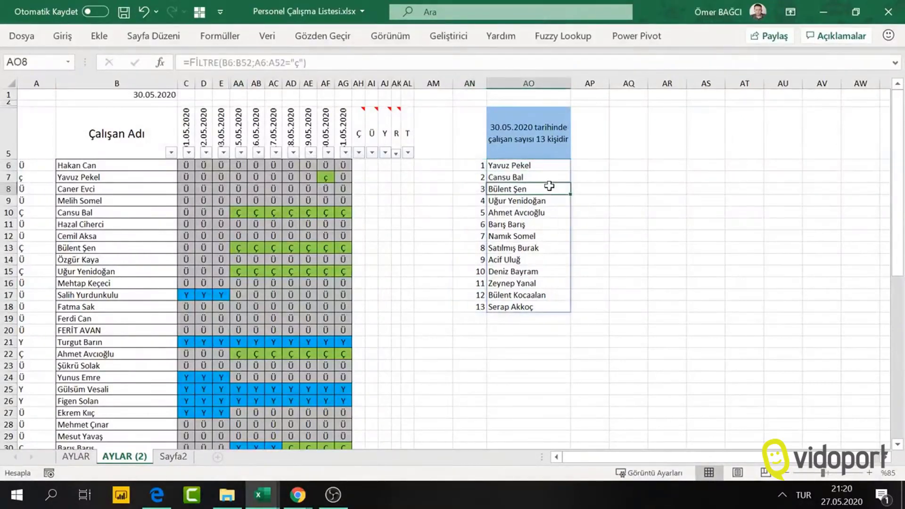
left_click(536, 167)
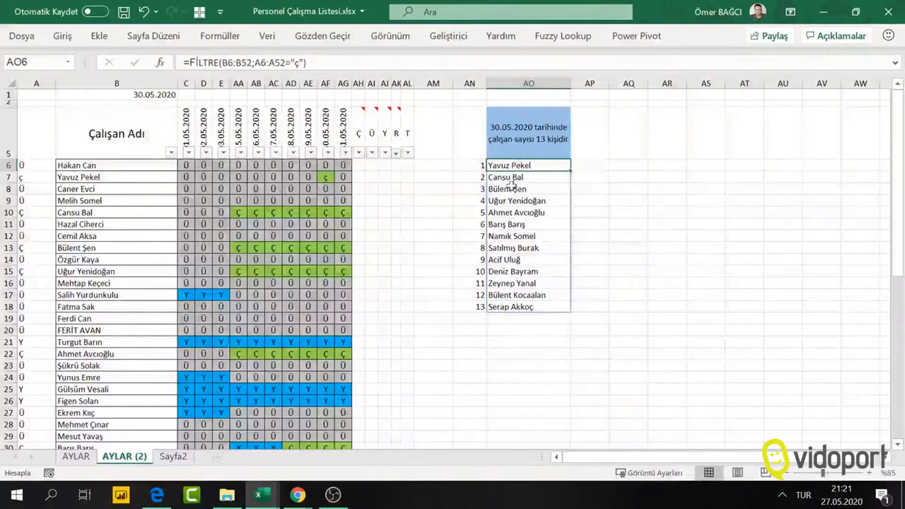
Step: Wrap AO6's formula in SIRALA, making it =SIRALA(FİLTRE(B6:B52;A6:A52="ç"))
double_click(517, 167)
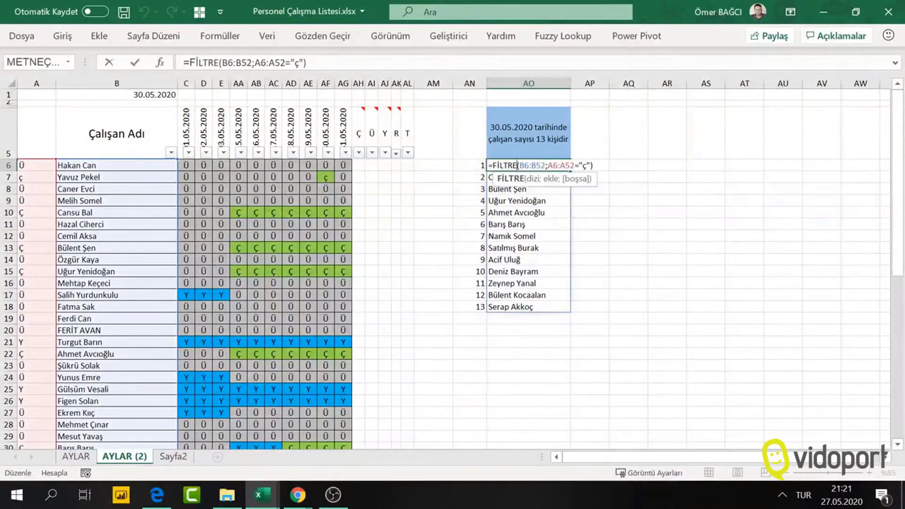
key("Home")
type("sı")
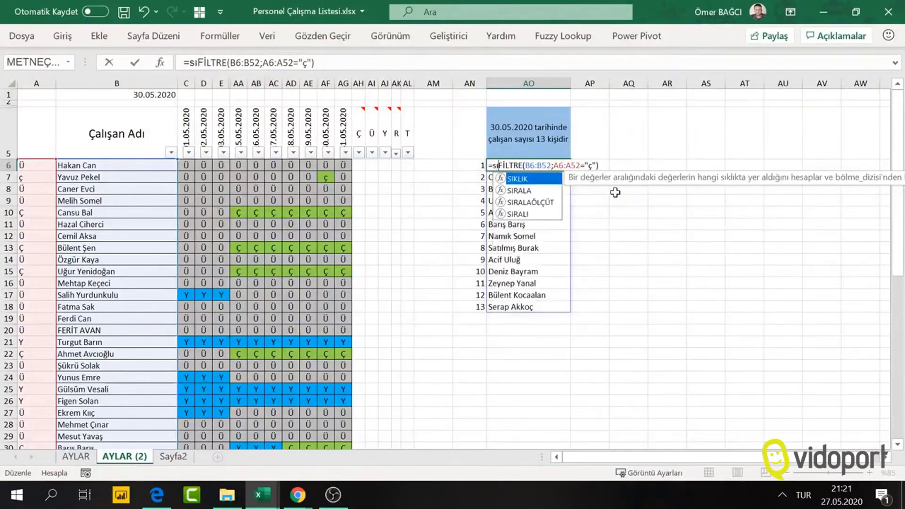
key("Down")
key("Tab")
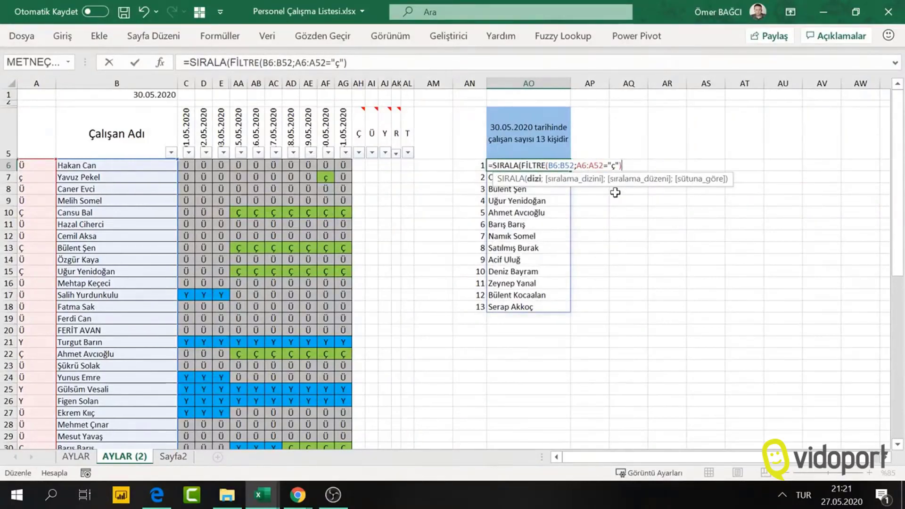
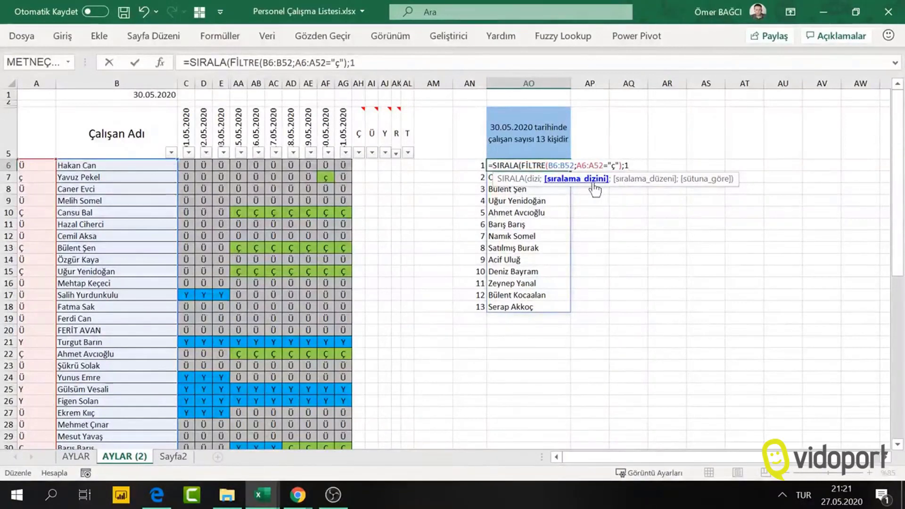
Step: Complete =SIRALA(FİLTRE(B6:B52;A6:A52="ç");1;1) in AO6 and review the 13 alphabetized names
type(";1")
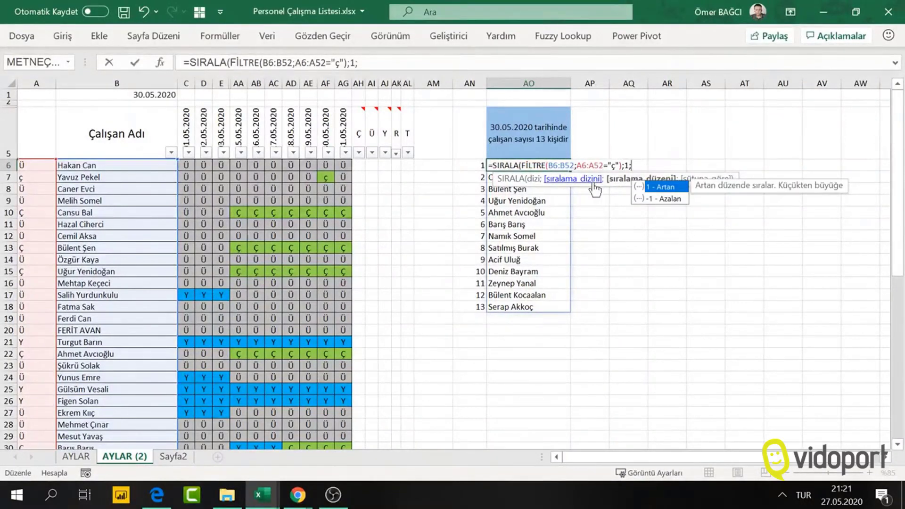
type(")")
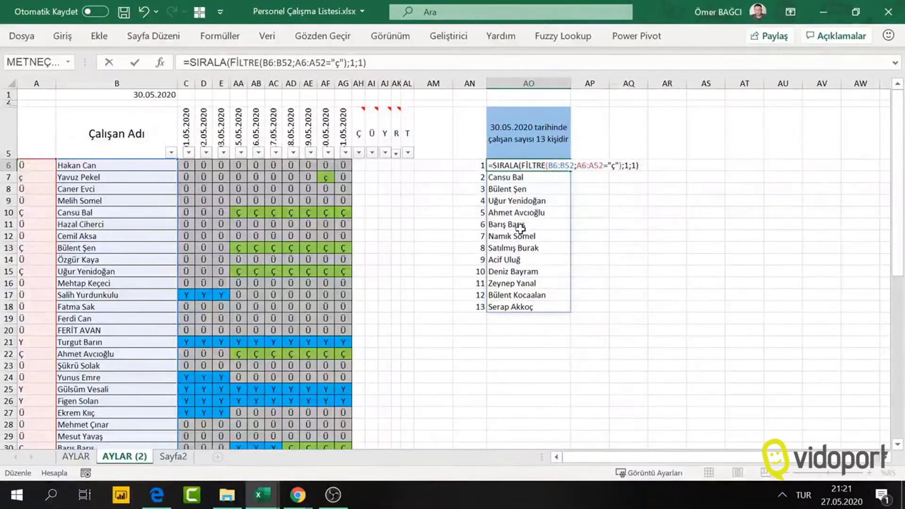
key("Return")
key("Up")
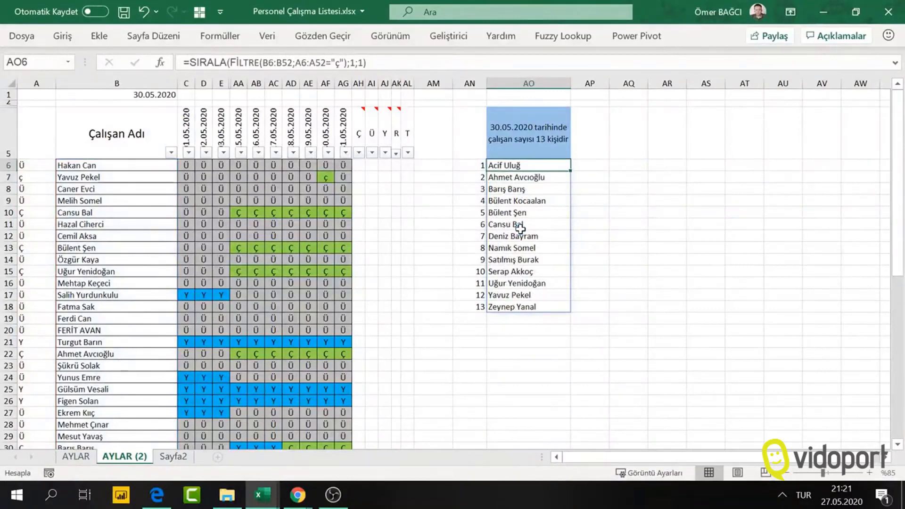
key("Down")
key("Down")
key("Down")
key("Down")
key("Down")
key("Down")
key("Down")
key("Down")
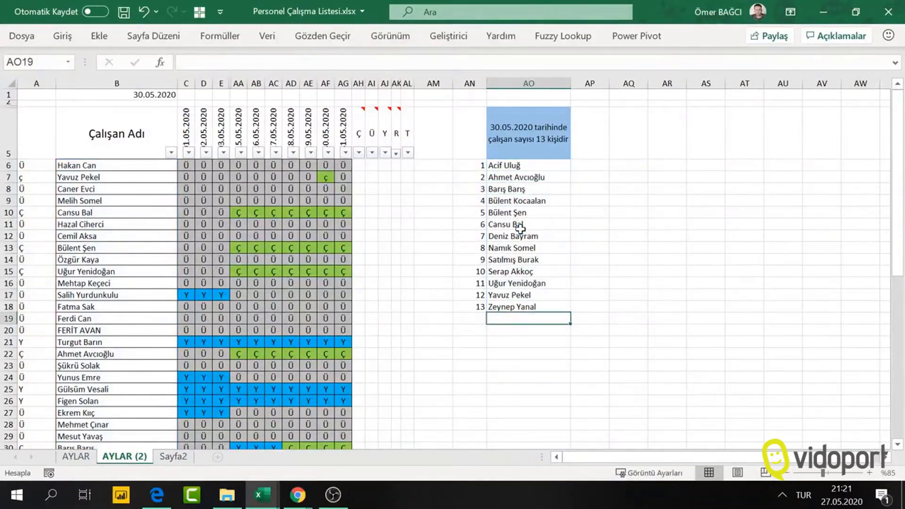
key("Up")
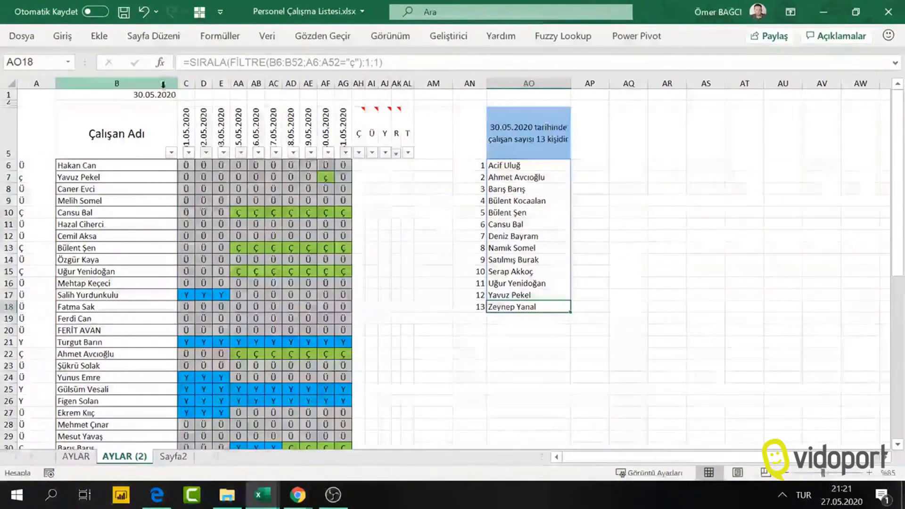
Step: Enter 6/5 in B1 so the list shows the 12 employees working on 6.05.2020
left_click(160, 95)
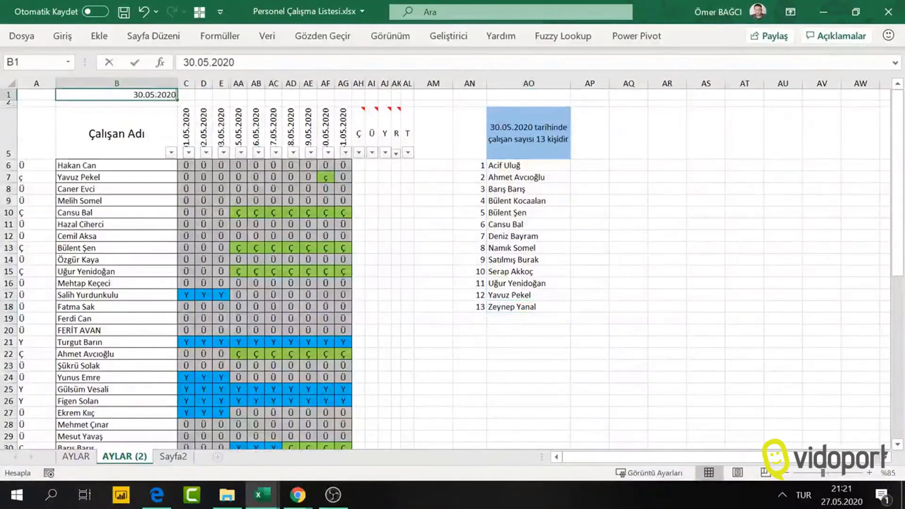
type("6/5")
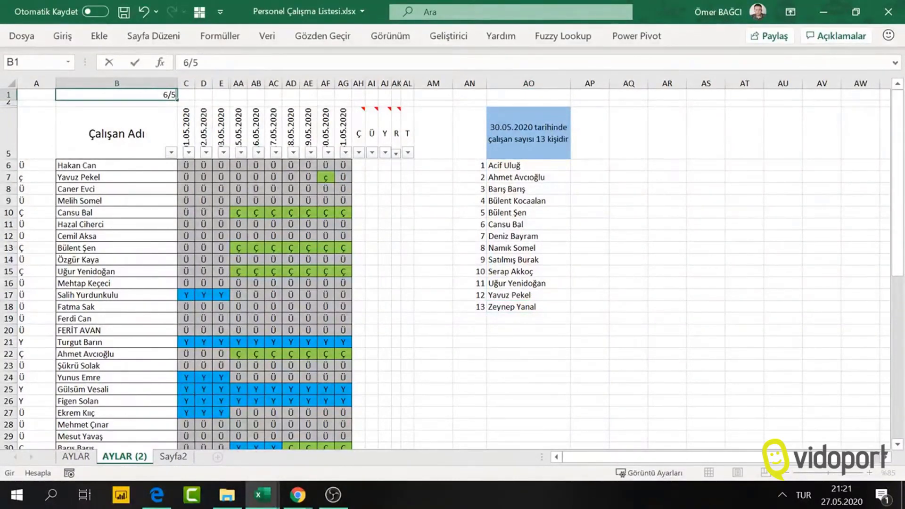
key("Return")
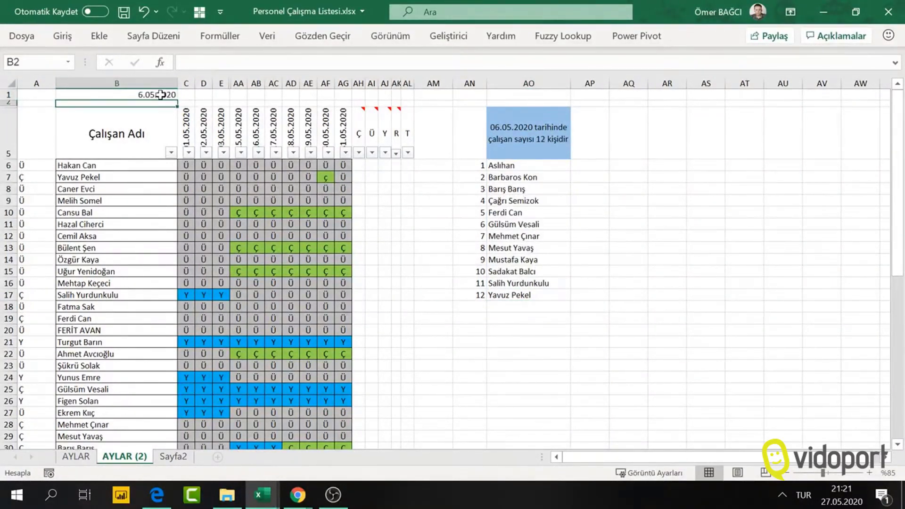